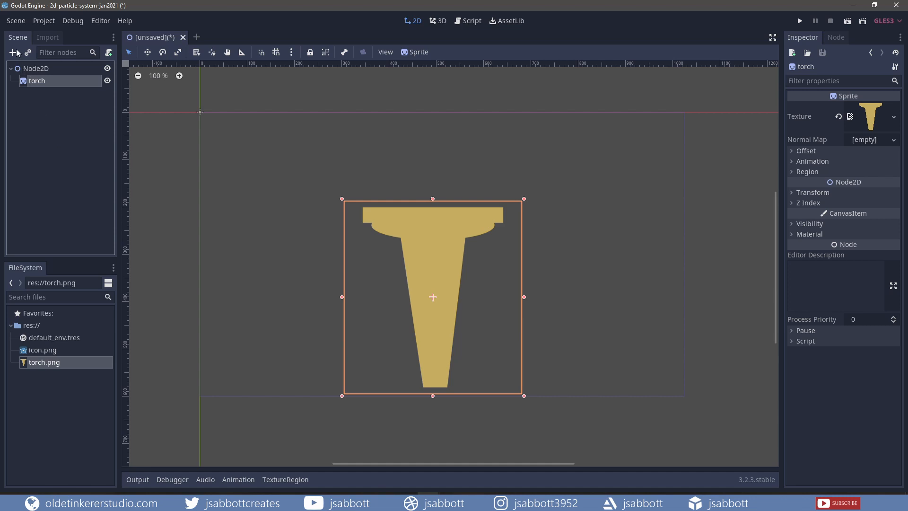
Add a Particles2D node as a child of the torch sprite
click(13, 52)
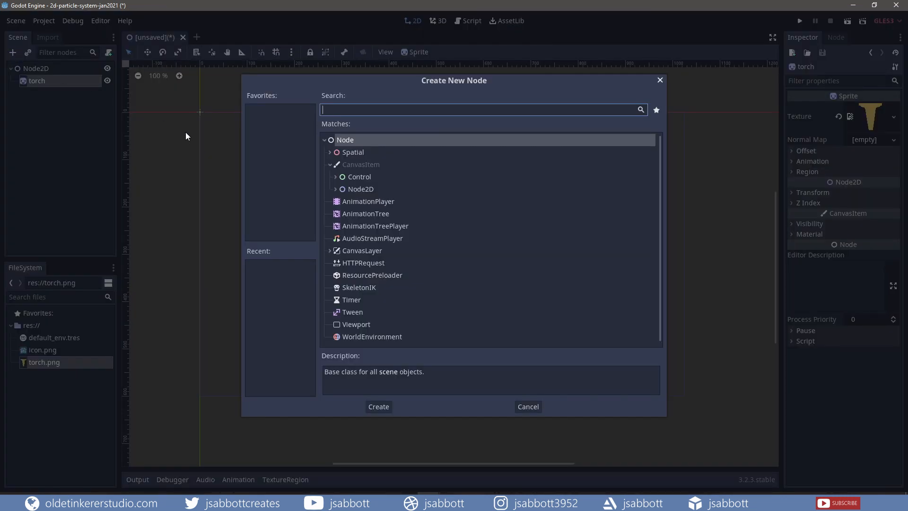
text(parti)
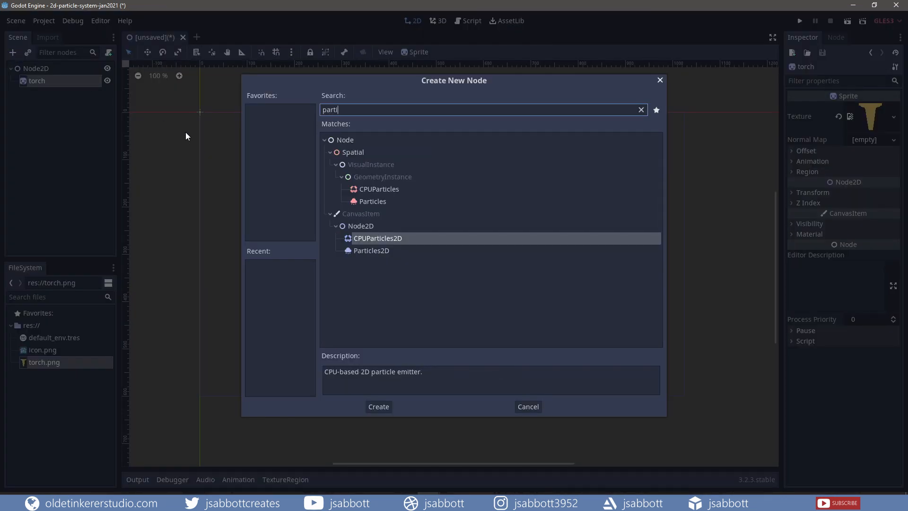
click(378, 251)
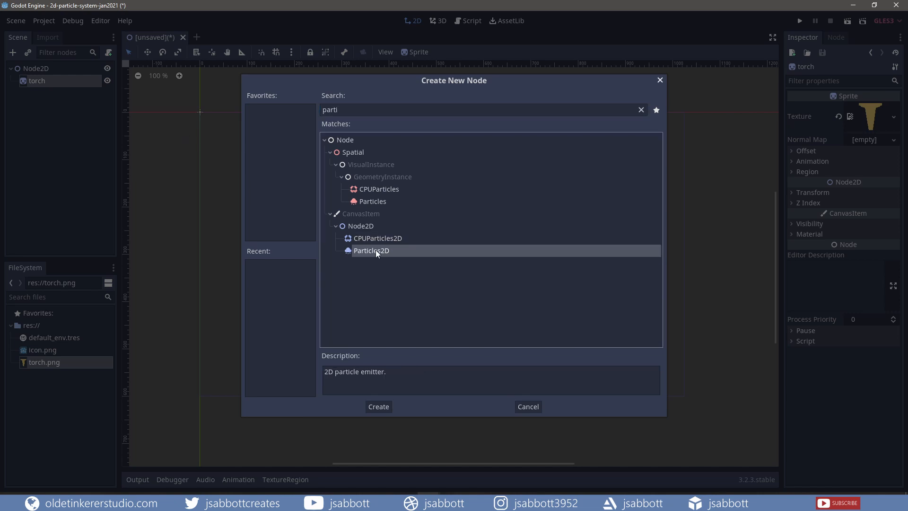
click(383, 406)
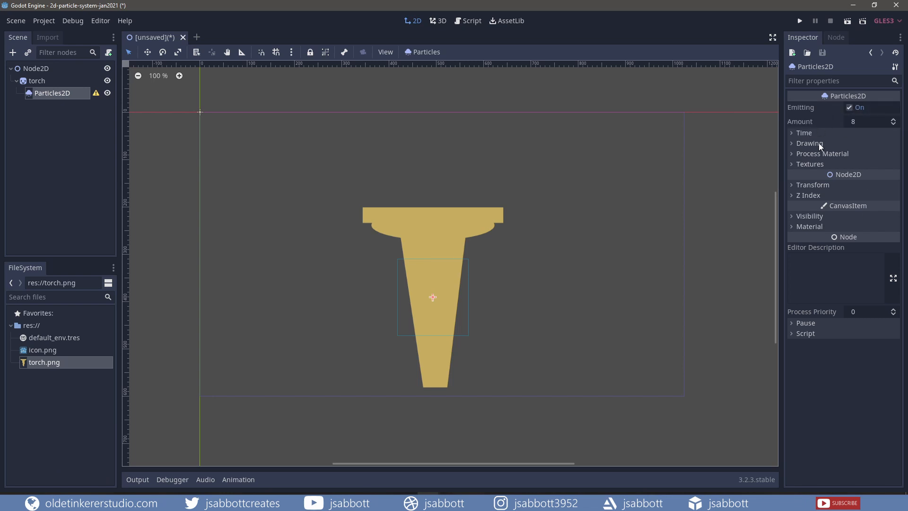
Assign a new ParticlesMaterial as the process material of the Particles2D node
click(792, 154)
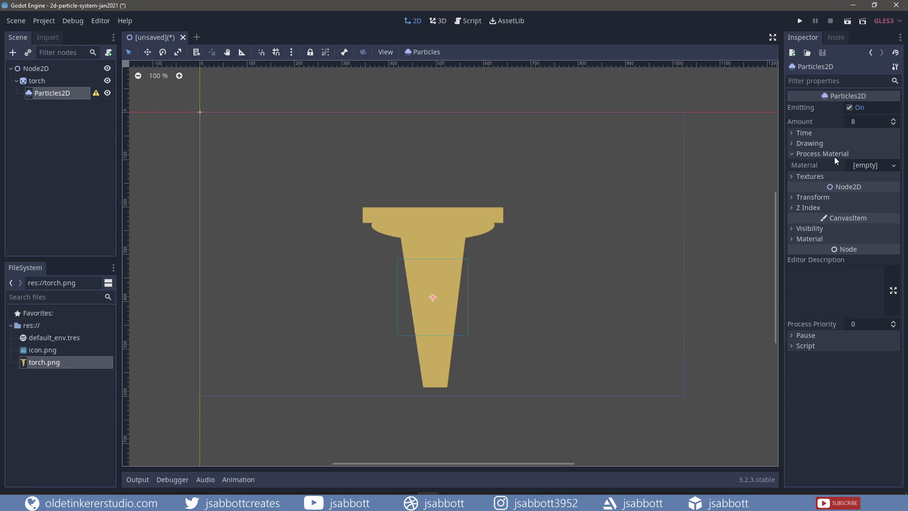
click(893, 165)
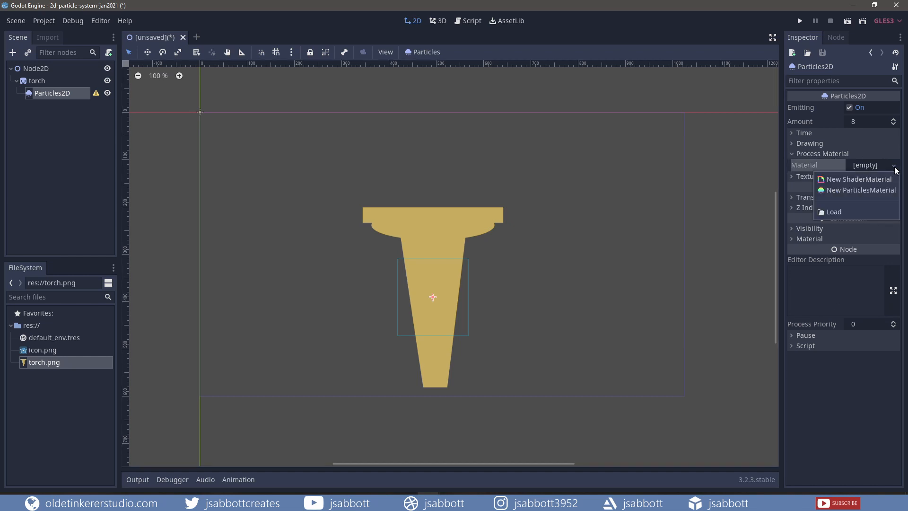
click(864, 189)
Move the particle emitter straight up from the torch's centre to just above its top edge
scroll(465, 302, up, 5)
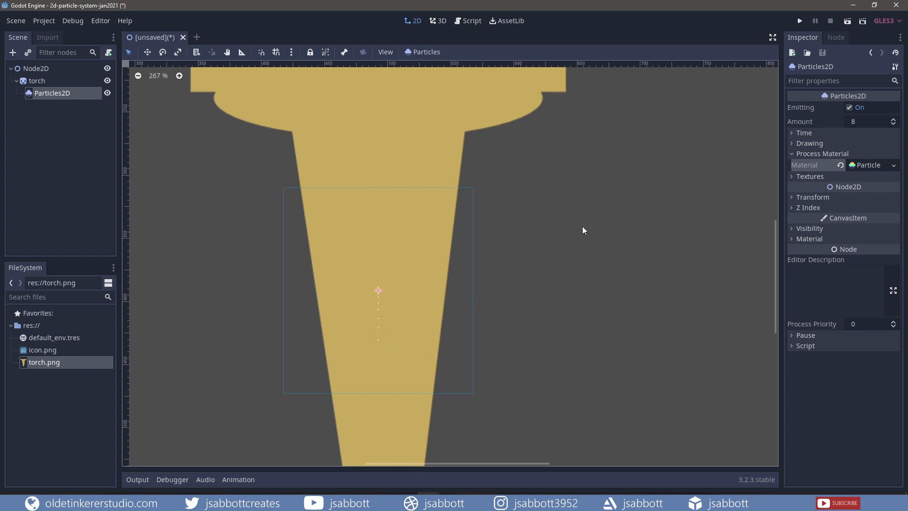
scroll(583, 231, down, 5)
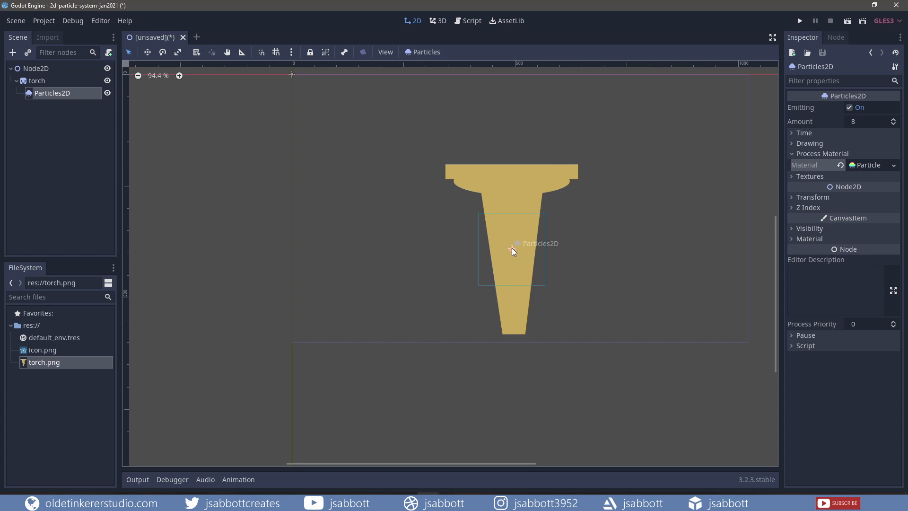
drag(512, 248, 512, 155)
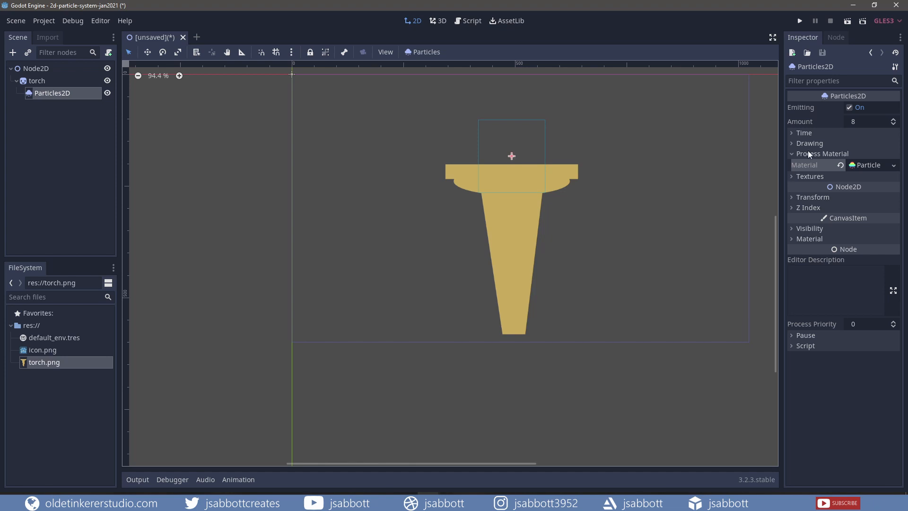
Set the particle lifetime to 3
click(791, 132)
click(862, 142)
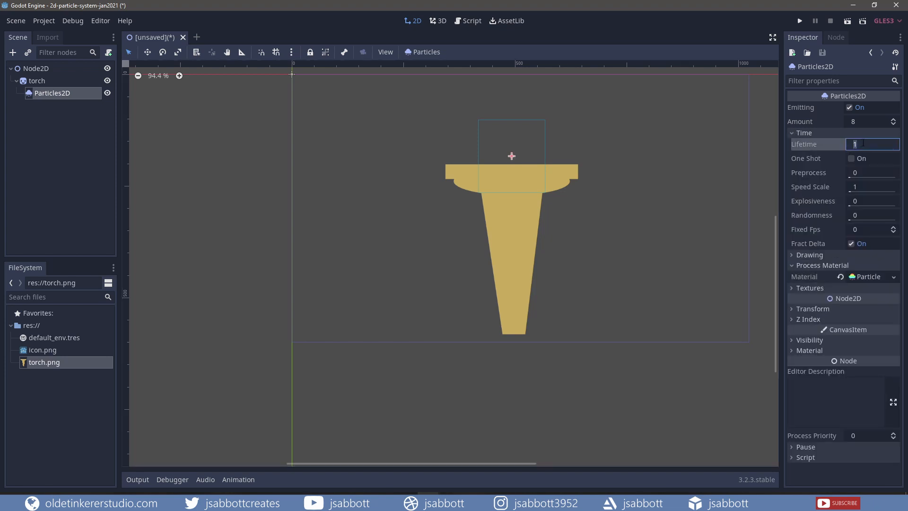
text(3)
key(Return)
click(858, 133)
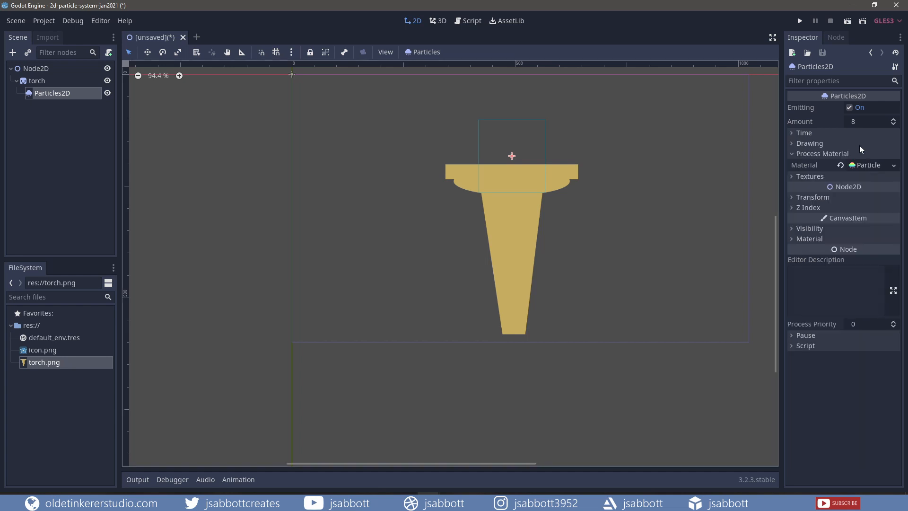
Set the Y gravity of the particle process material to -90
click(879, 165)
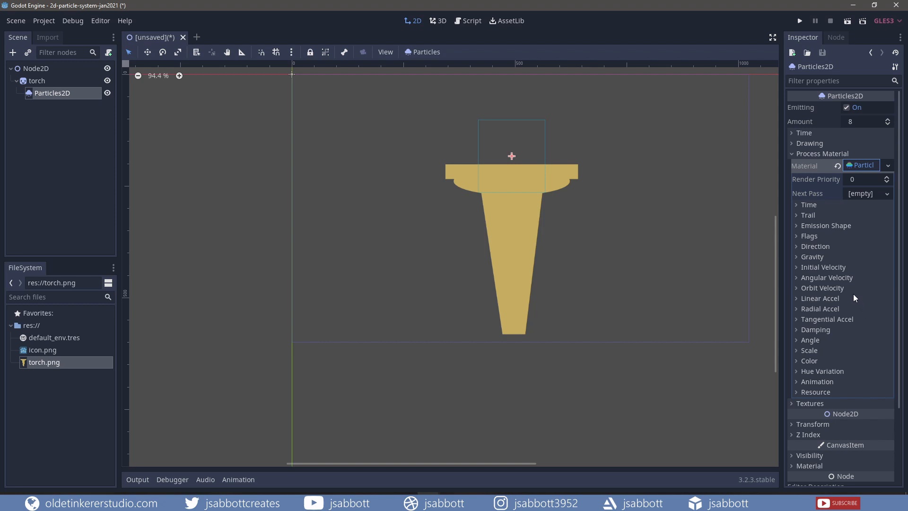
click(796, 255)
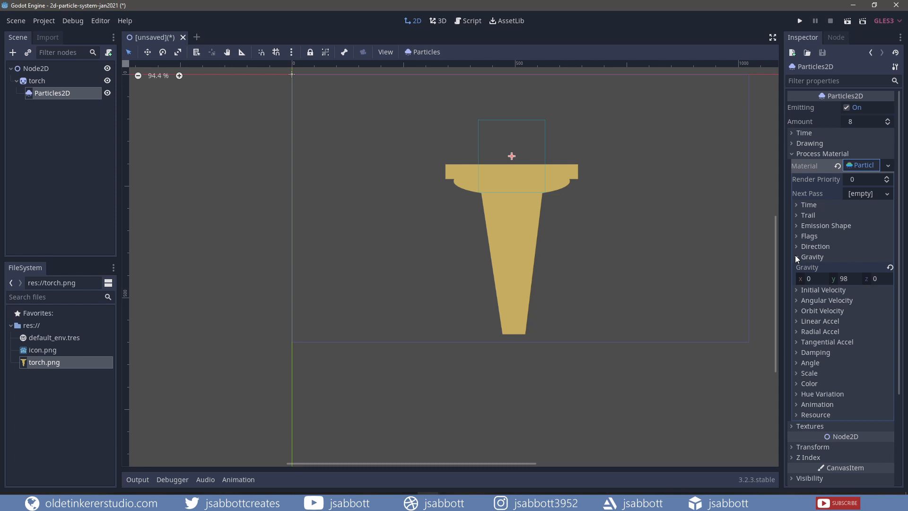
click(846, 279)
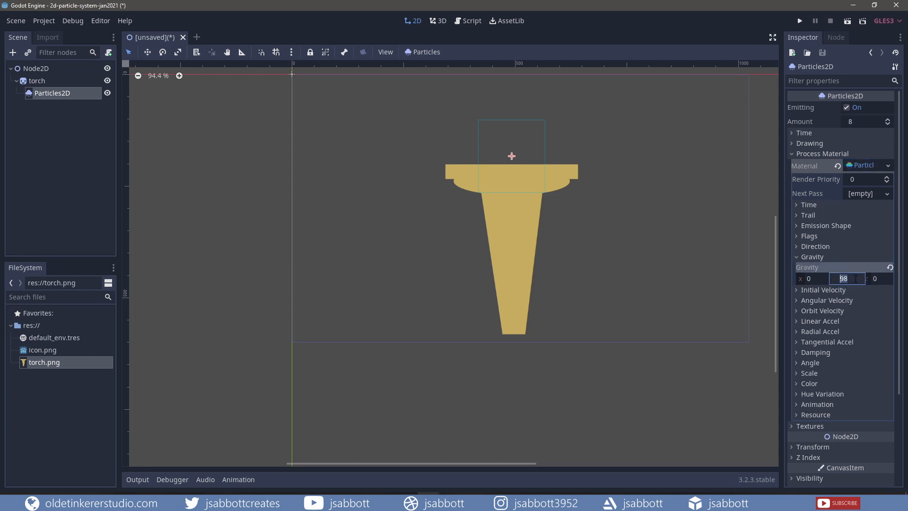
text(-90)
key(Return)
click(798, 258)
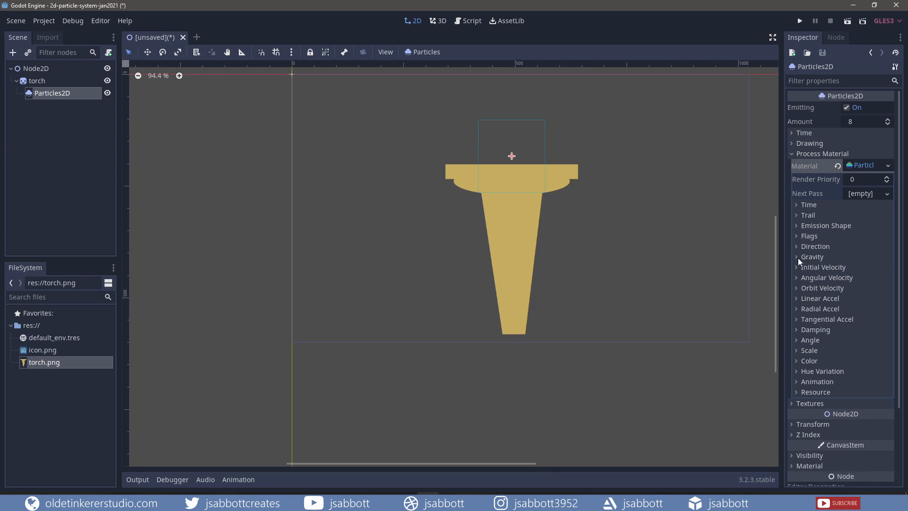
Change the particle emission shape to Box with extents of 10 in X and 30 in Y
click(798, 226)
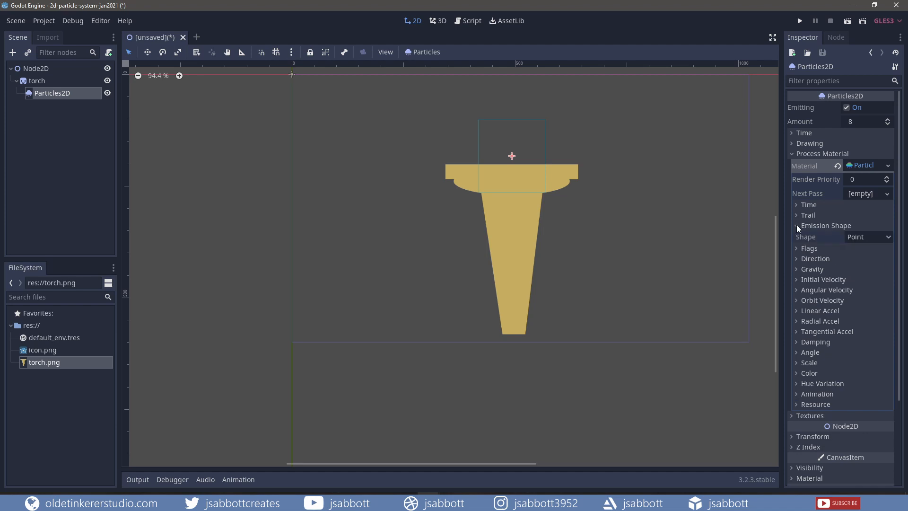
click(867, 237)
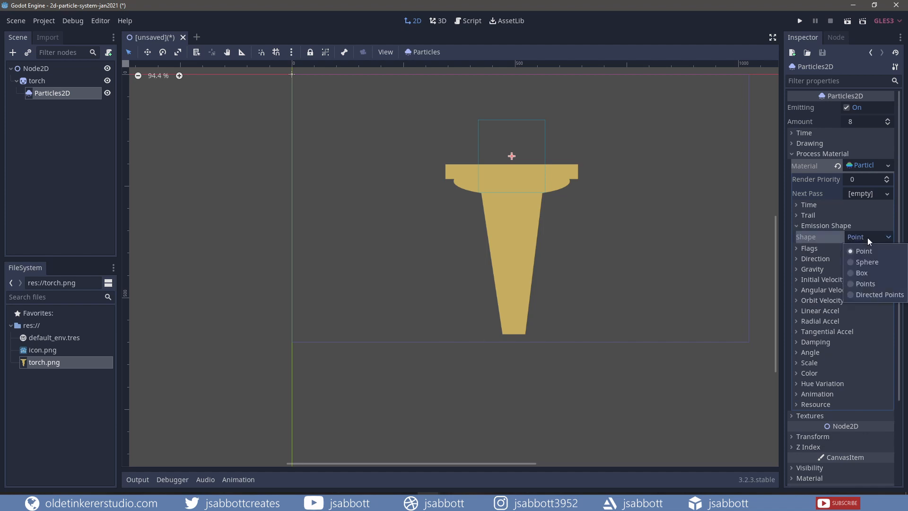
click(851, 273)
click(811, 261)
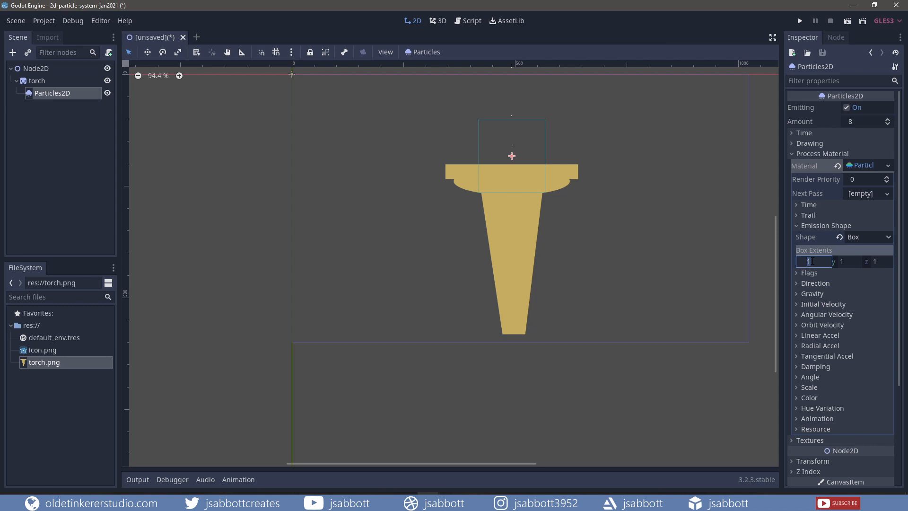
text(10)
click(849, 261)
text(30)
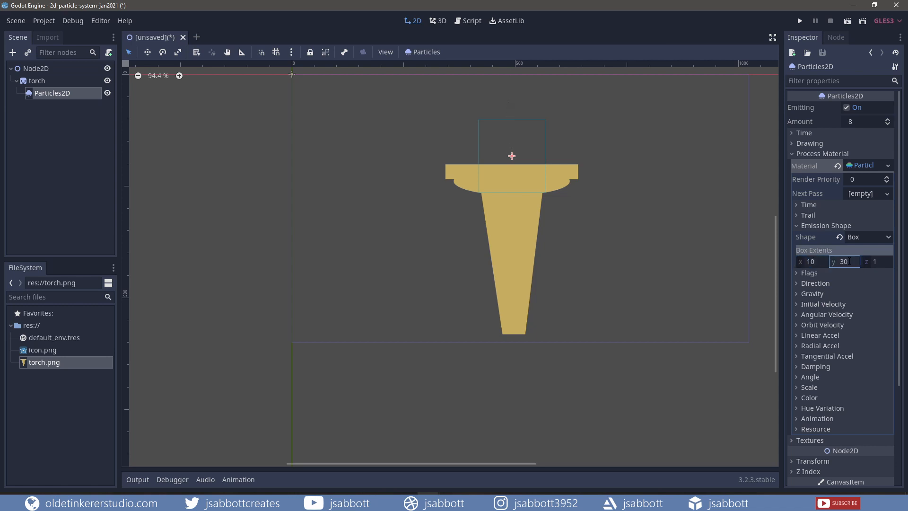
scroll(630, 209, up, 4)
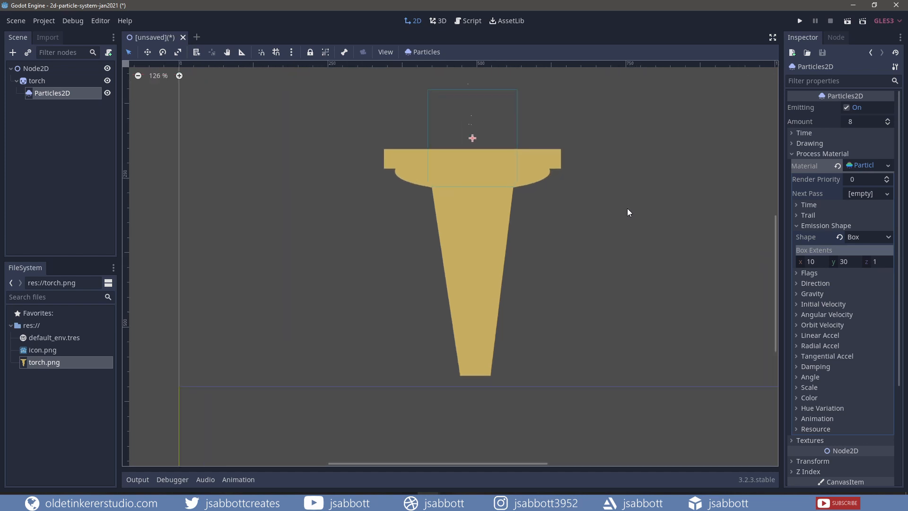
middle_drag(587, 134, 568, 272)
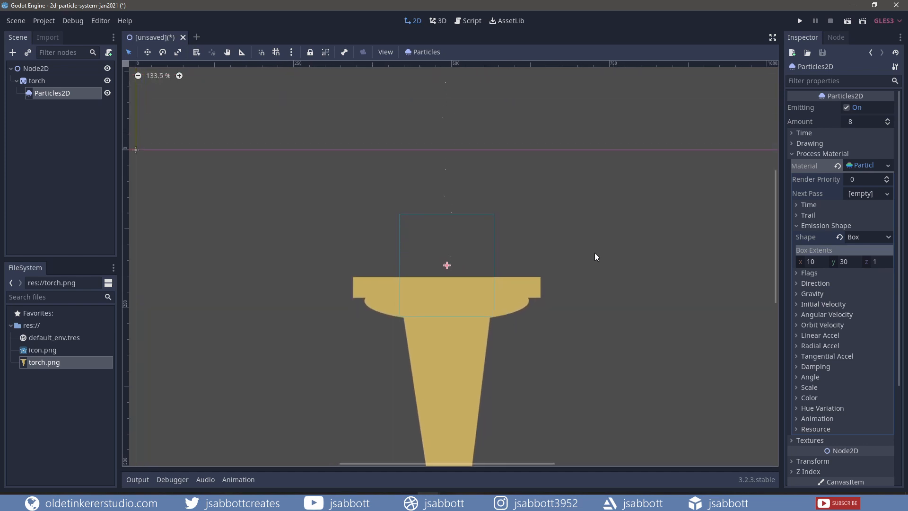
scroll(594, 254, up, 2)
click(796, 225)
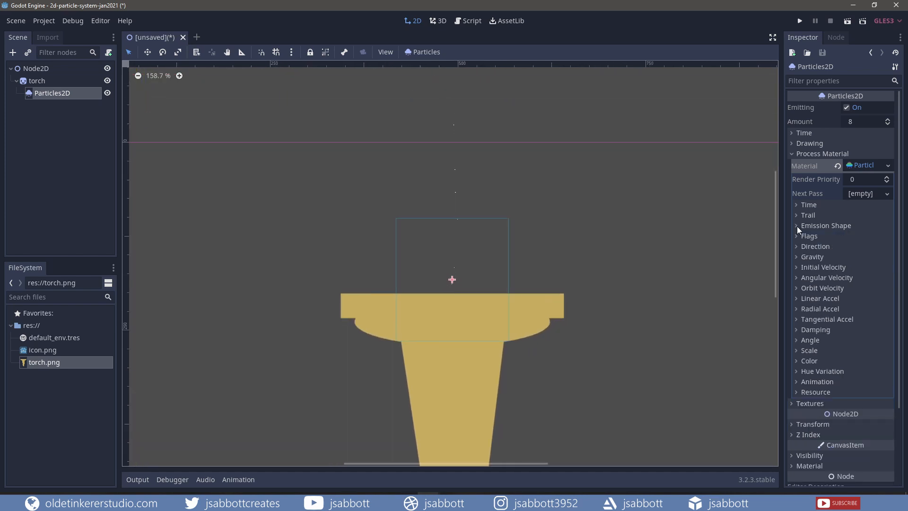
Set the initial velocity of the particles to 50
click(796, 268)
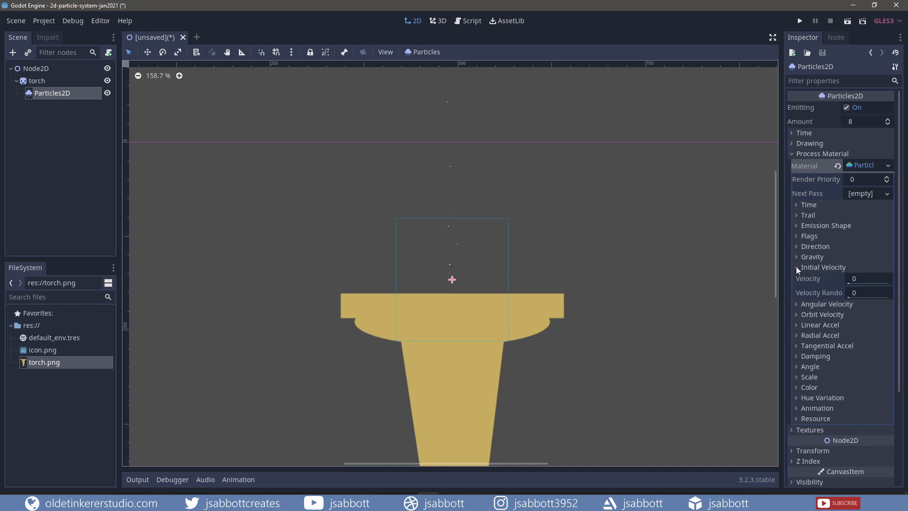
click(859, 280)
text(50)
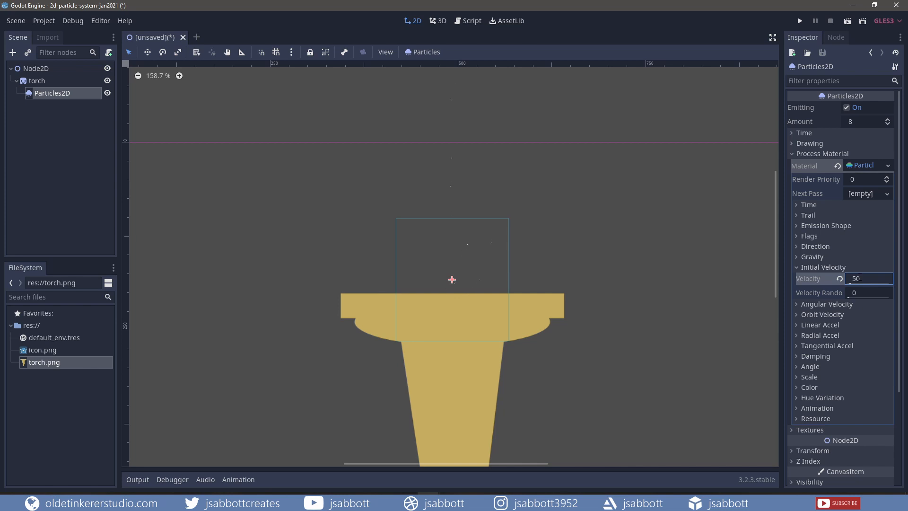
key(Return)
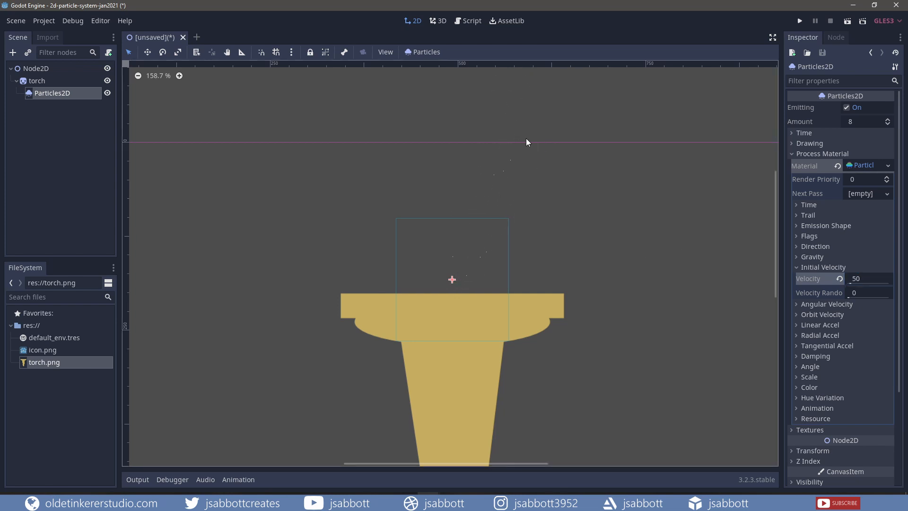
click(797, 268)
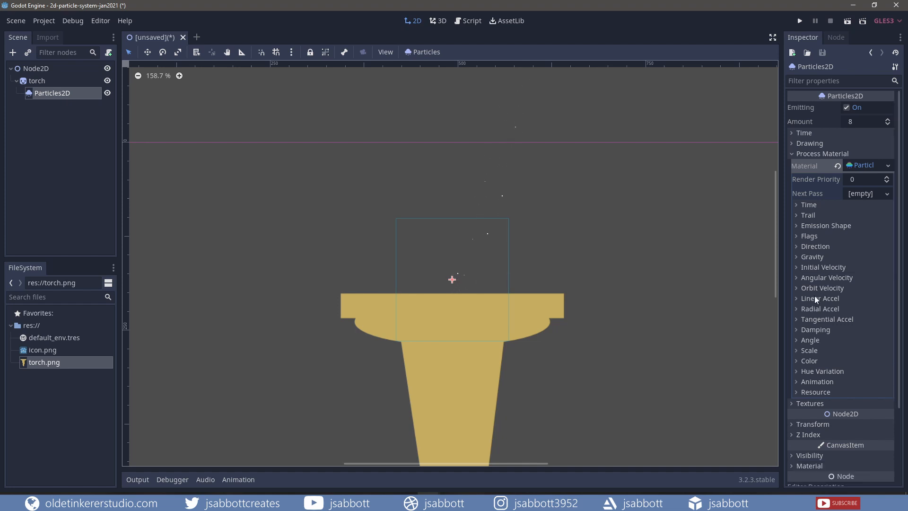
Set the spread of the particle direction to 180
click(796, 246)
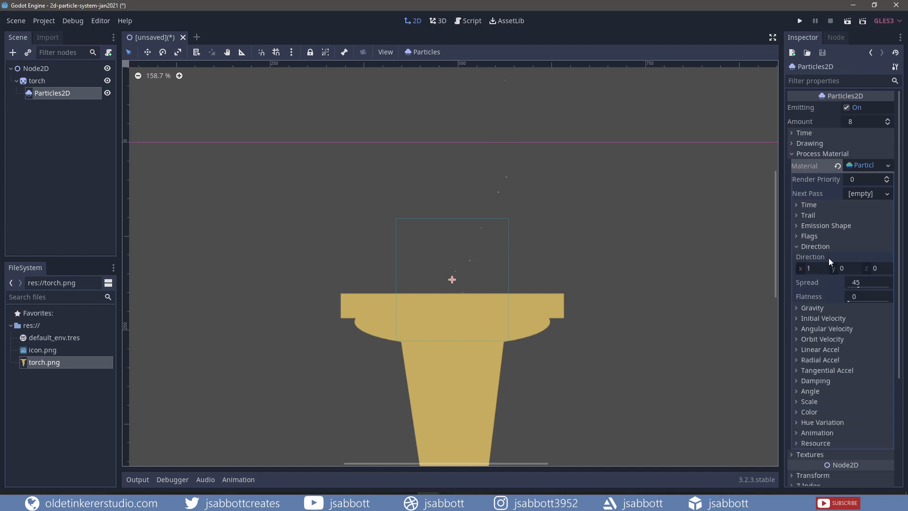
click(866, 282)
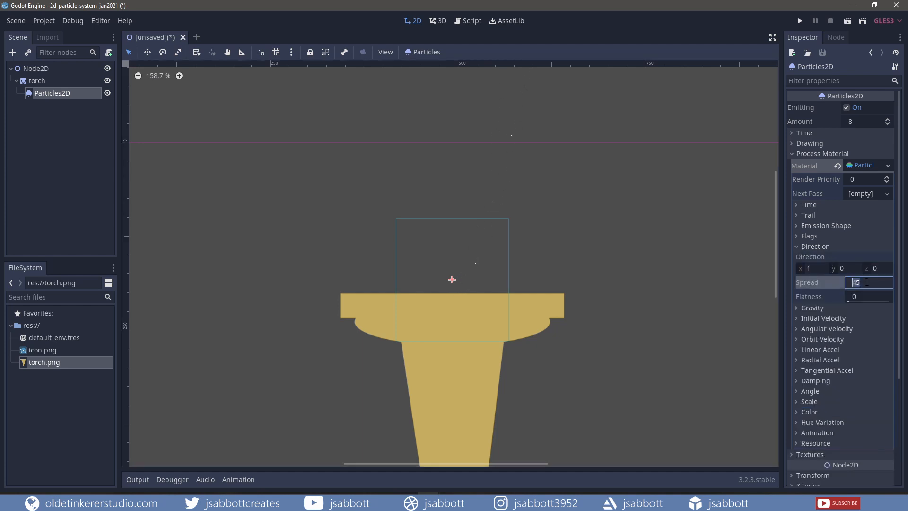
text(180)
key(Return)
click(796, 246)
Set the linear acceleration of the particles to 20
click(796, 298)
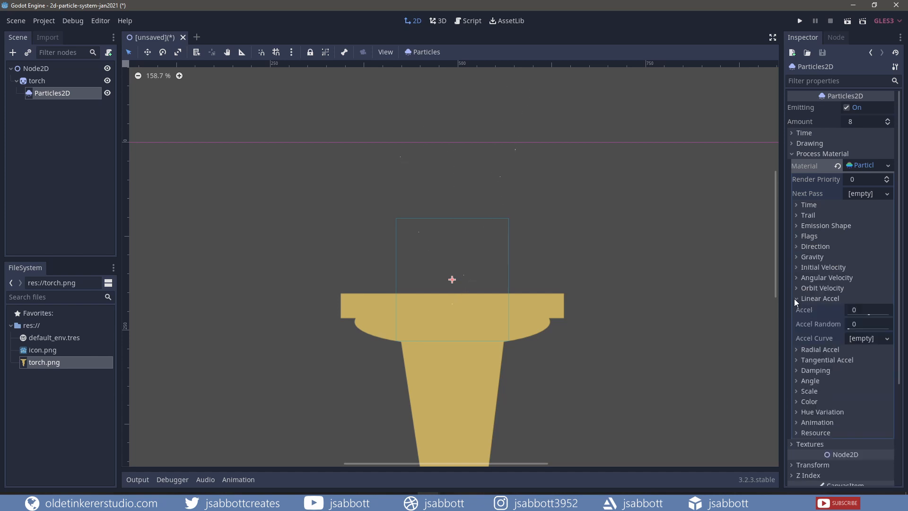
click(864, 311)
text(20)
key(Return)
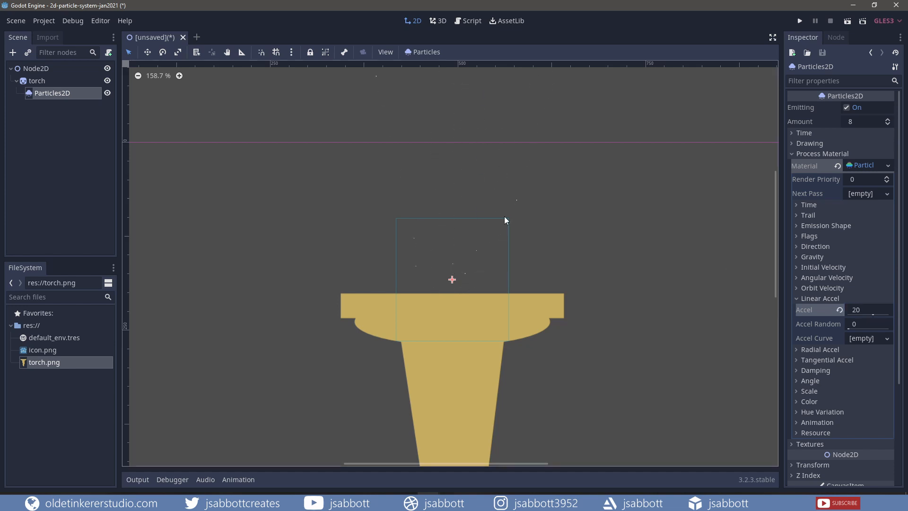
click(796, 299)
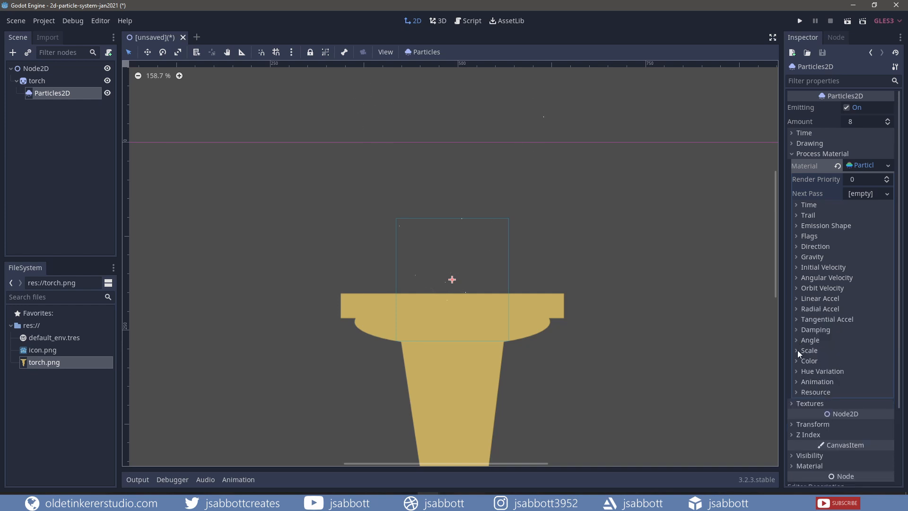
Set the particle scale to 150 and assign a new CurveTexture as the scale curve
click(797, 351)
click(865, 359)
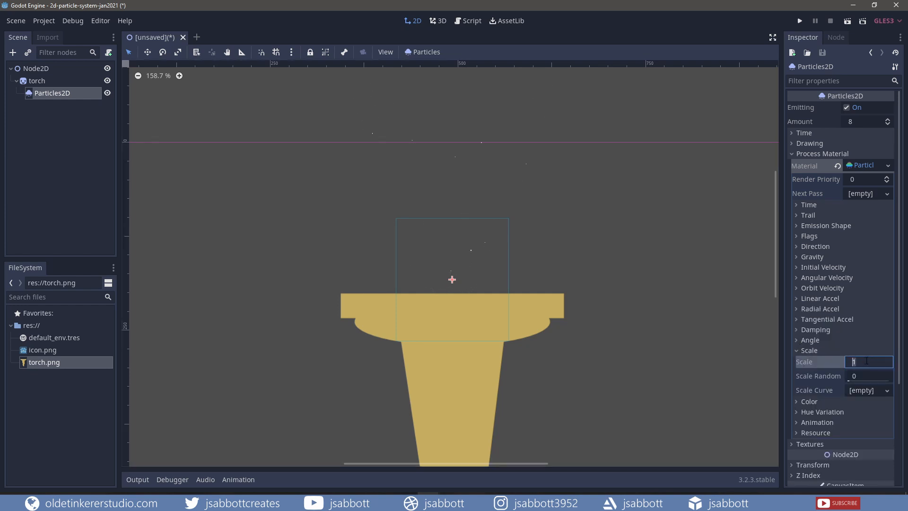
text(150)
key(Return)
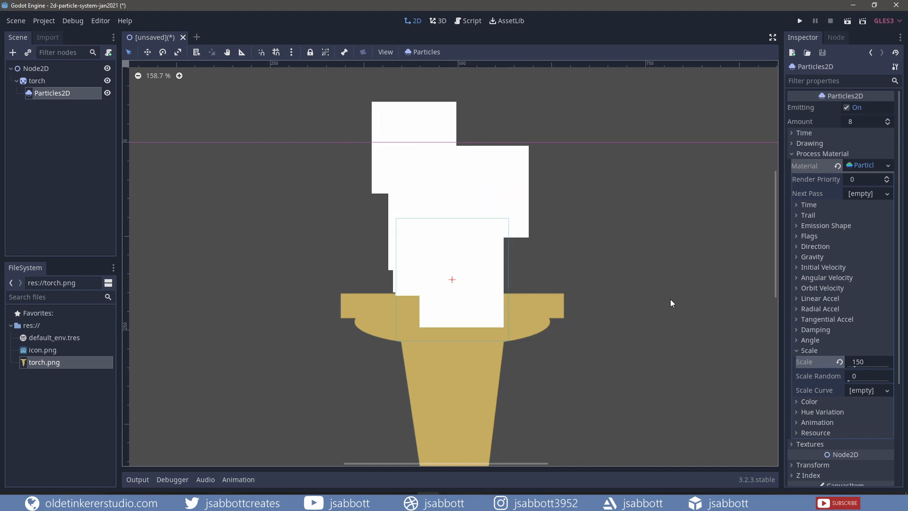
click(859, 391)
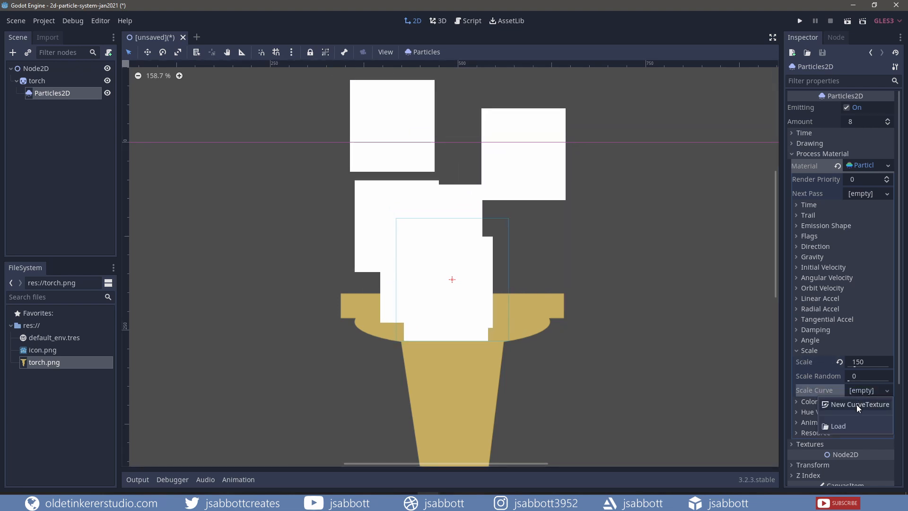
click(856, 408)
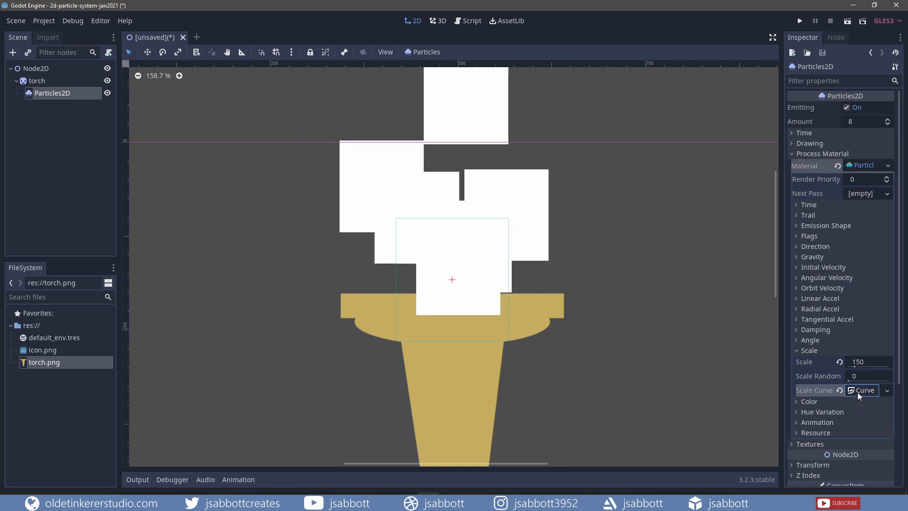
Shape the particle scale curve to fall from about 0.9 at the start to about 0.35 at the end
click(858, 391)
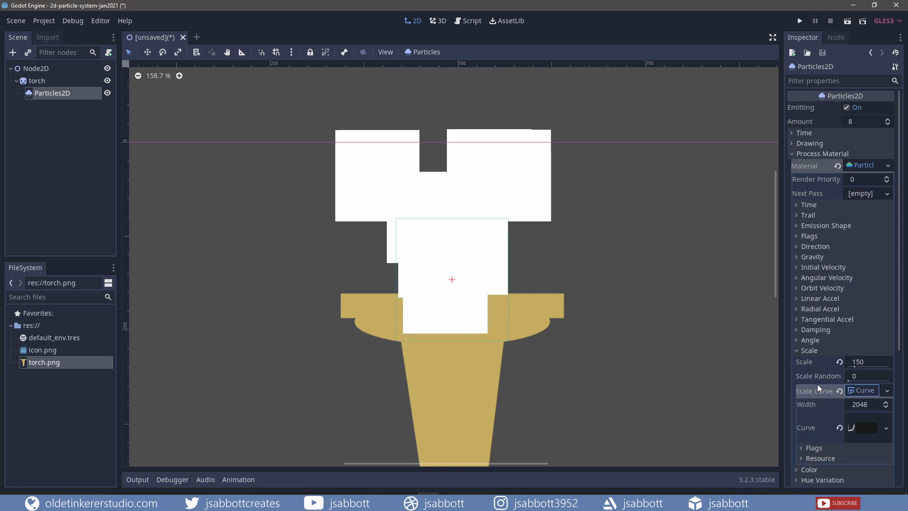
scroll(818, 394, down, 5)
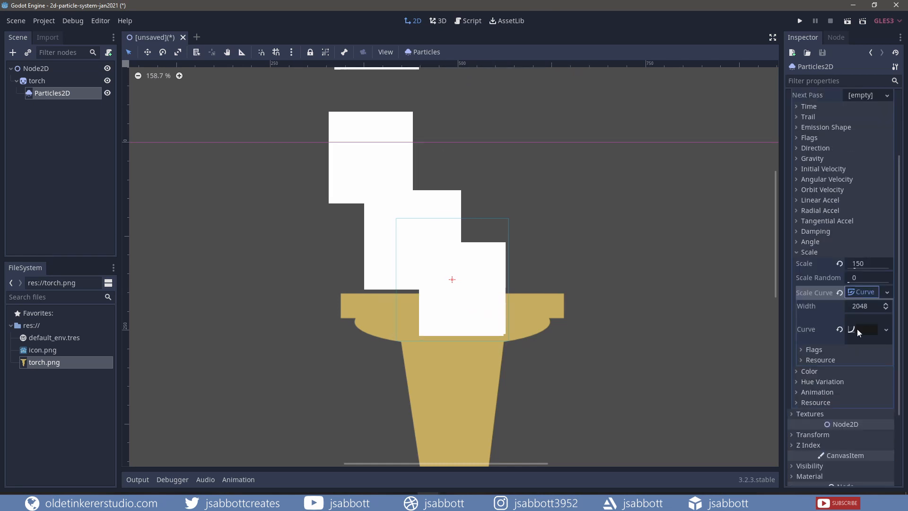
click(856, 328)
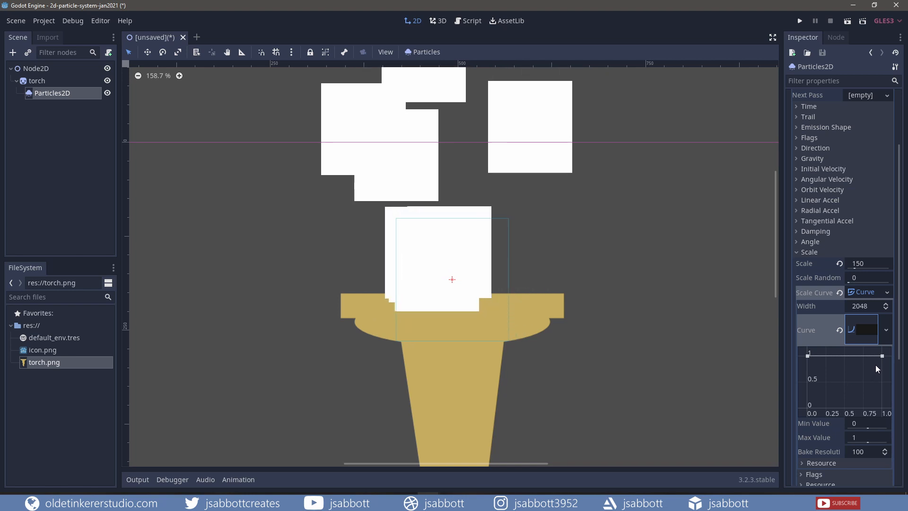
drag(881, 356, 882, 376)
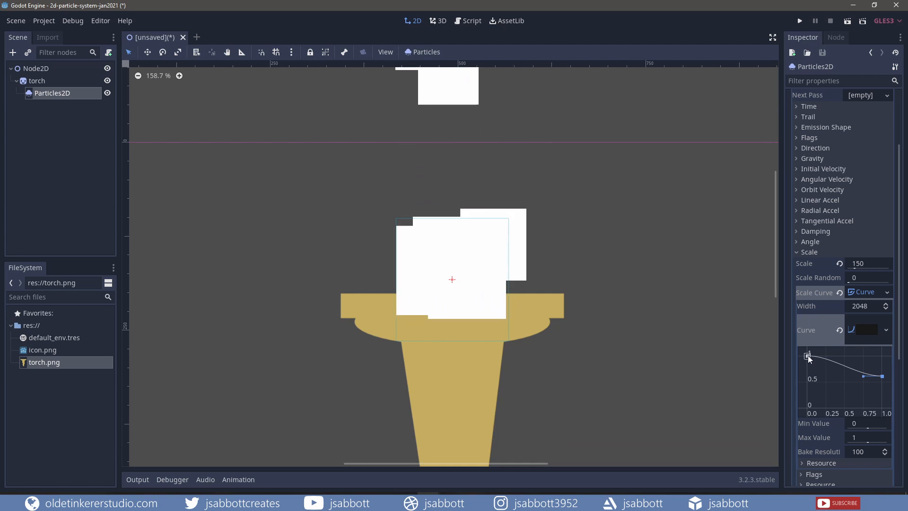
drag(808, 356, 808, 361)
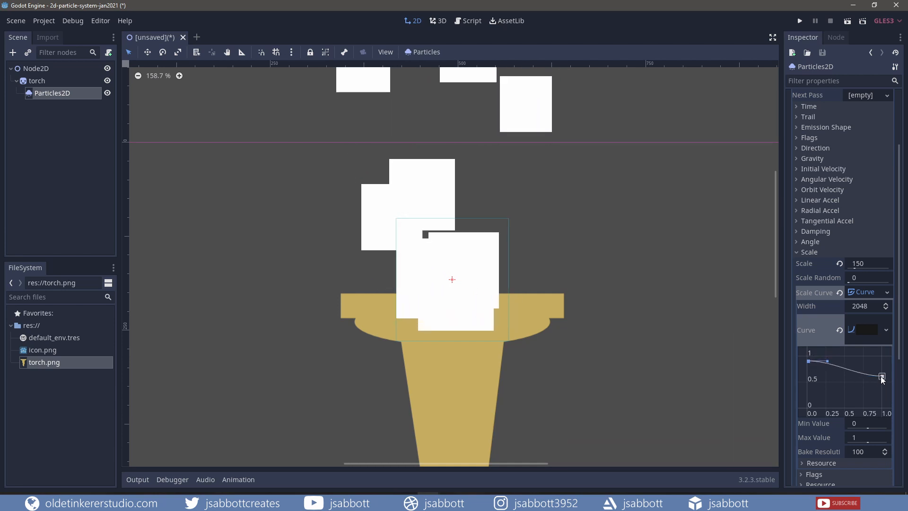
drag(882, 380, 884, 393)
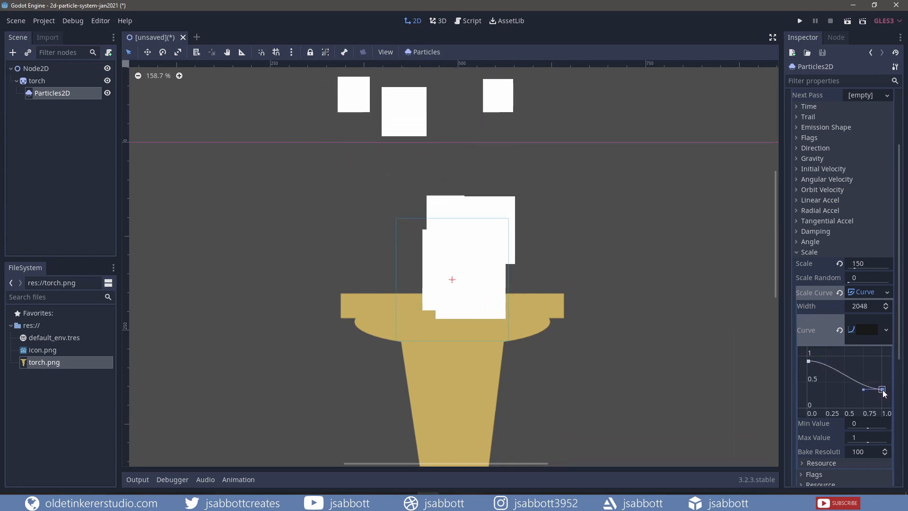
click(798, 252)
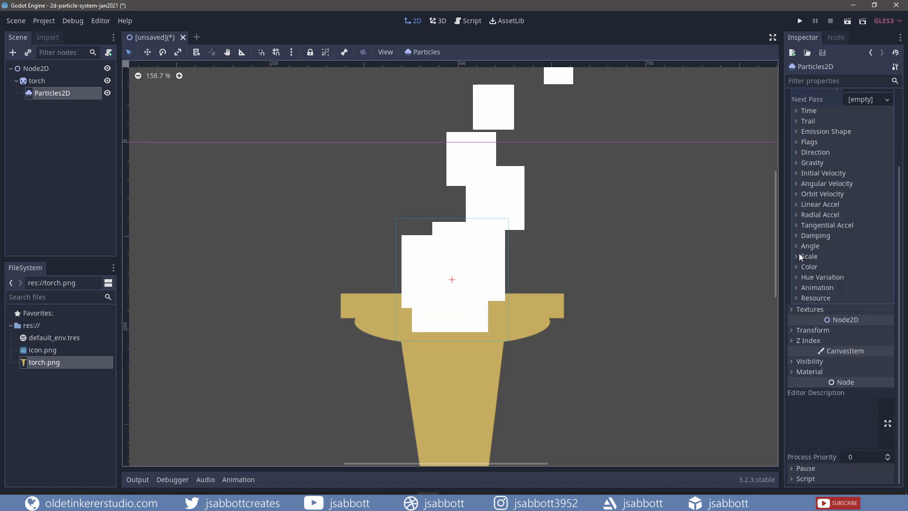
Set the particle angle to 45
click(798, 246)
click(860, 257)
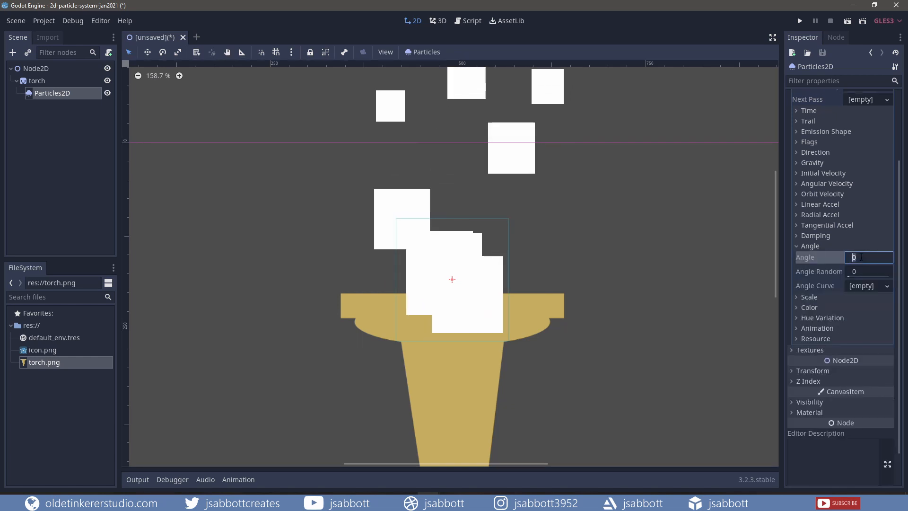
text(45)
key(Return)
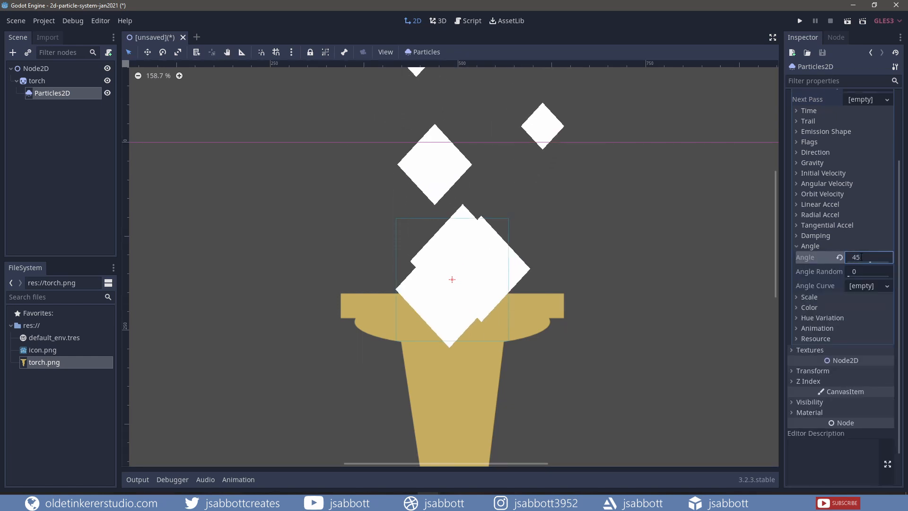
Assign a new CurveTexture as the angle curve and raise the curve's end point slightly above 0
click(862, 286)
click(860, 299)
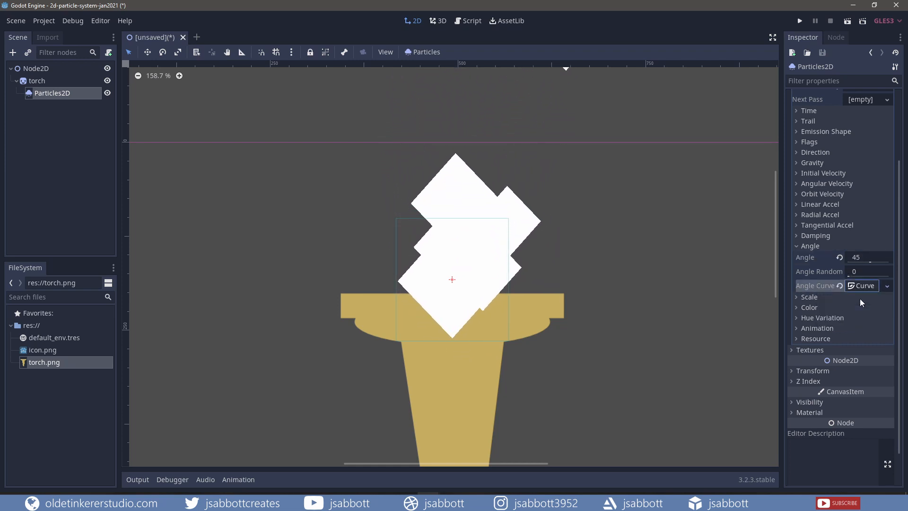
click(859, 285)
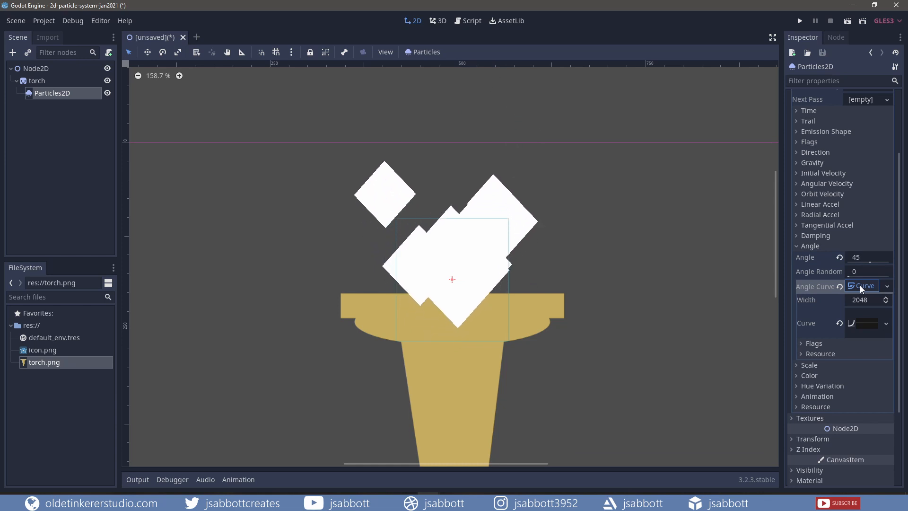
click(866, 326)
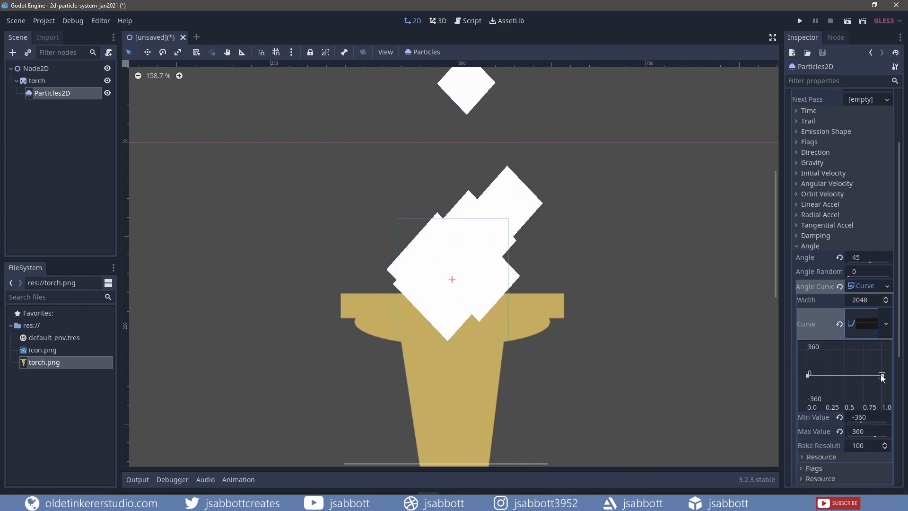
drag(880, 376, 882, 368)
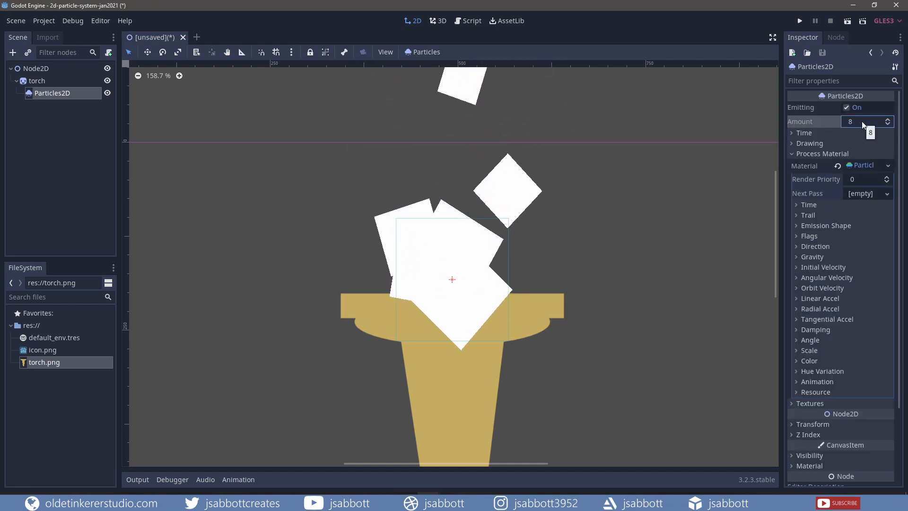
Set the amount of particles to 95
text(95)
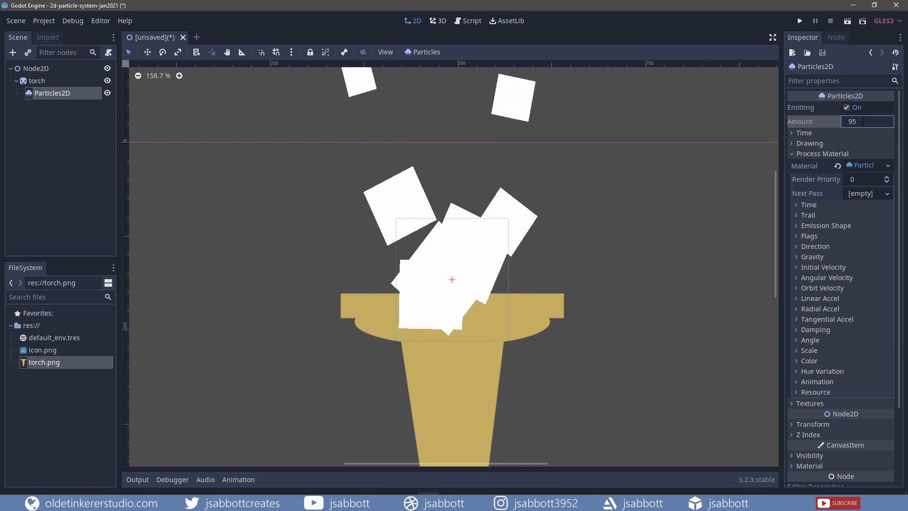
key(Return)
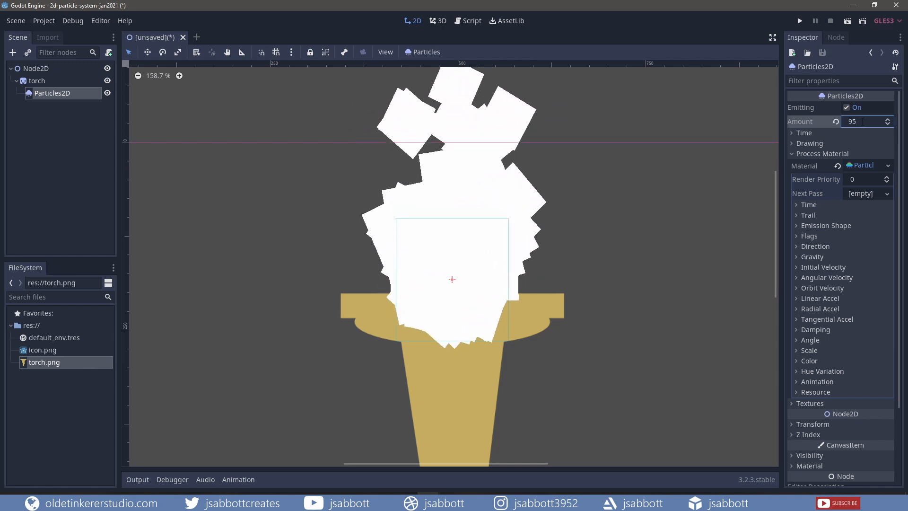
Set the particles' angular velocity to 180 and its velocity randomness to 1
click(797, 277)
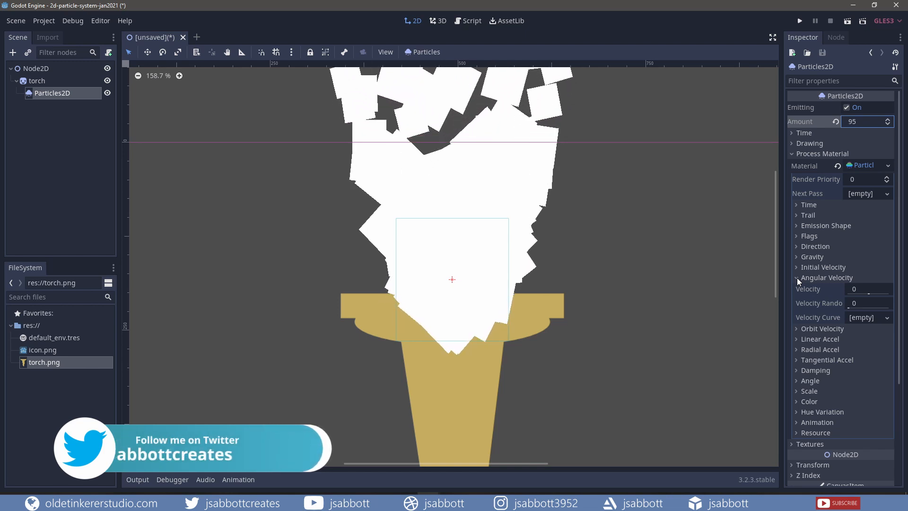
click(867, 288)
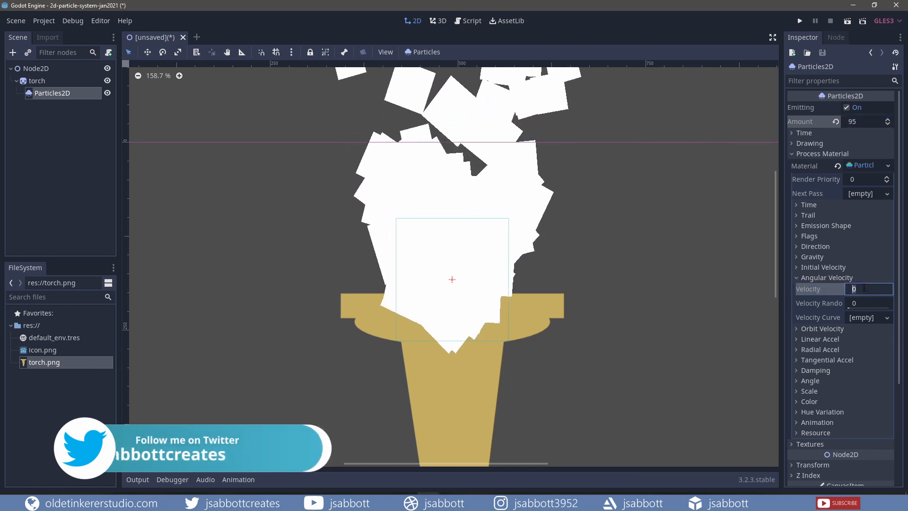
text(180)
key(Return)
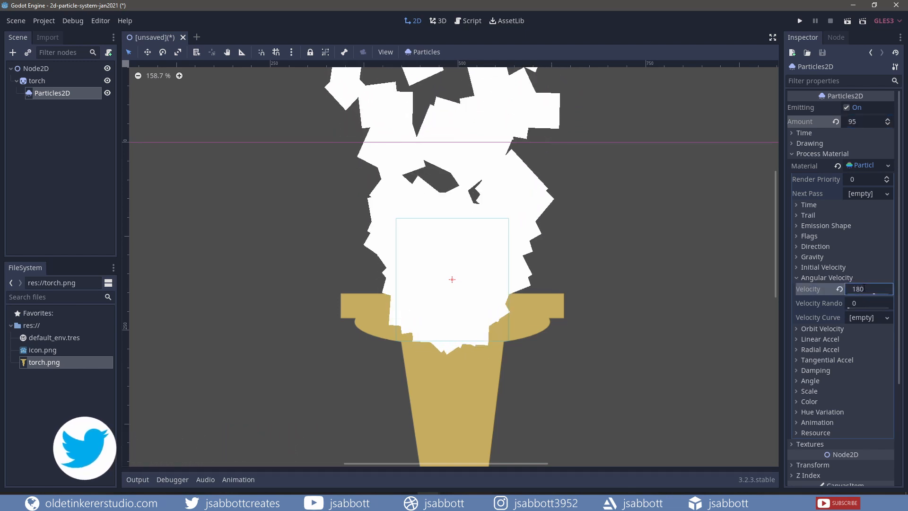
click(859, 303)
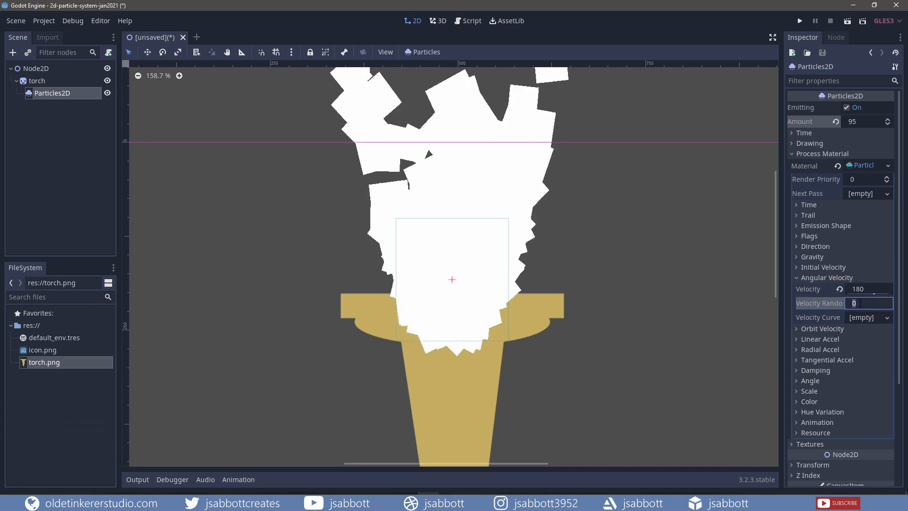
text(1)
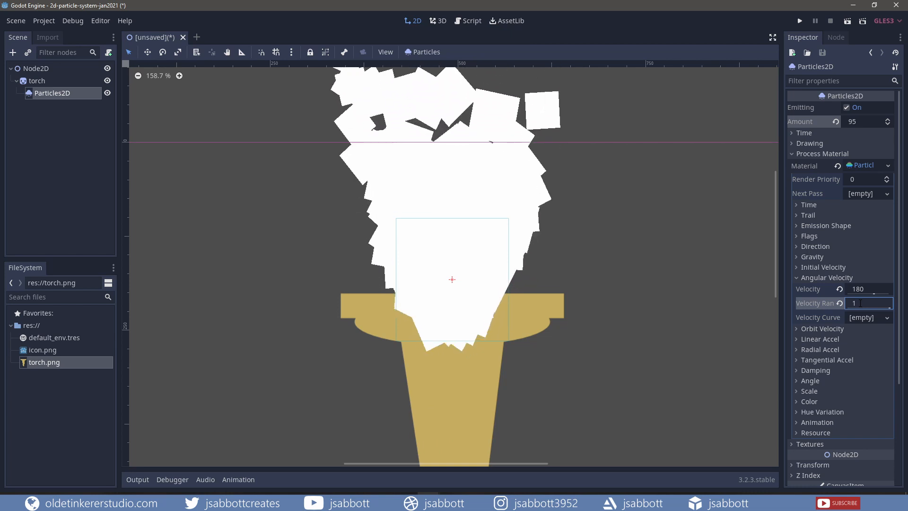
click(796, 277)
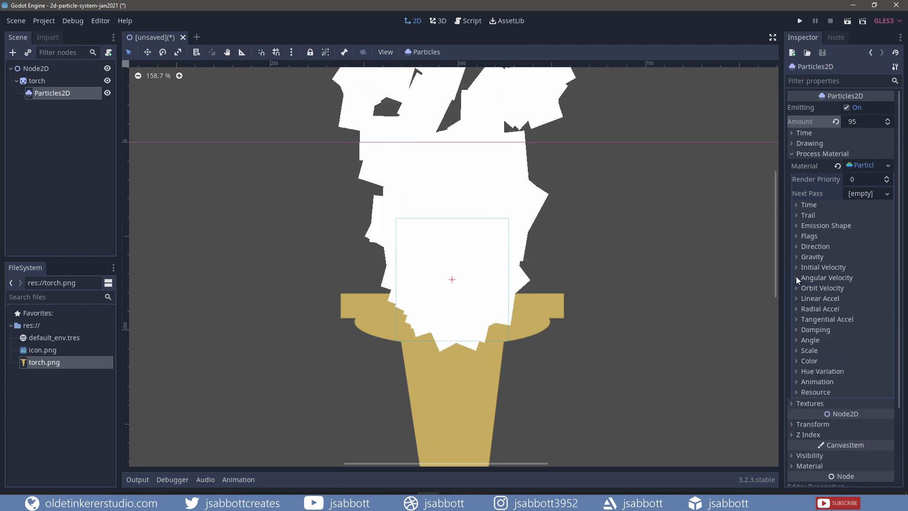
Assign a new GradientTexture as the particle color ramp and give it a new Gradient
click(797, 361)
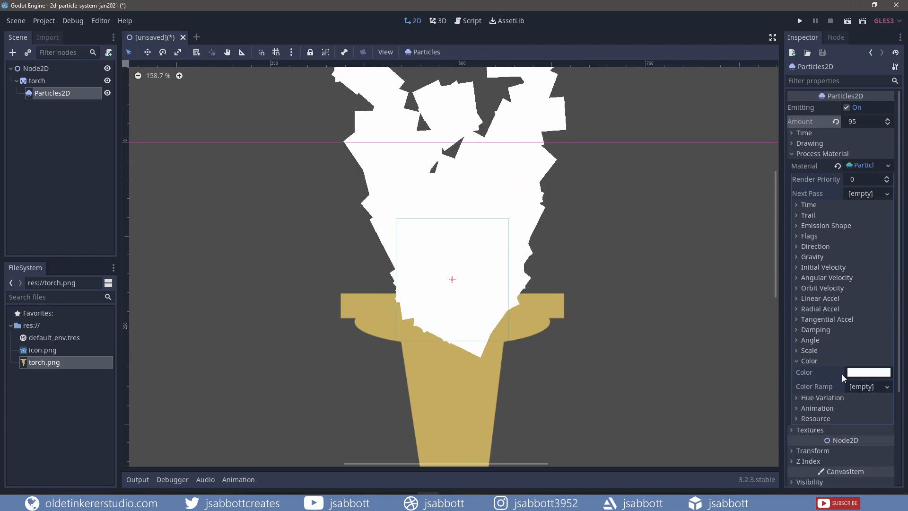
click(872, 387)
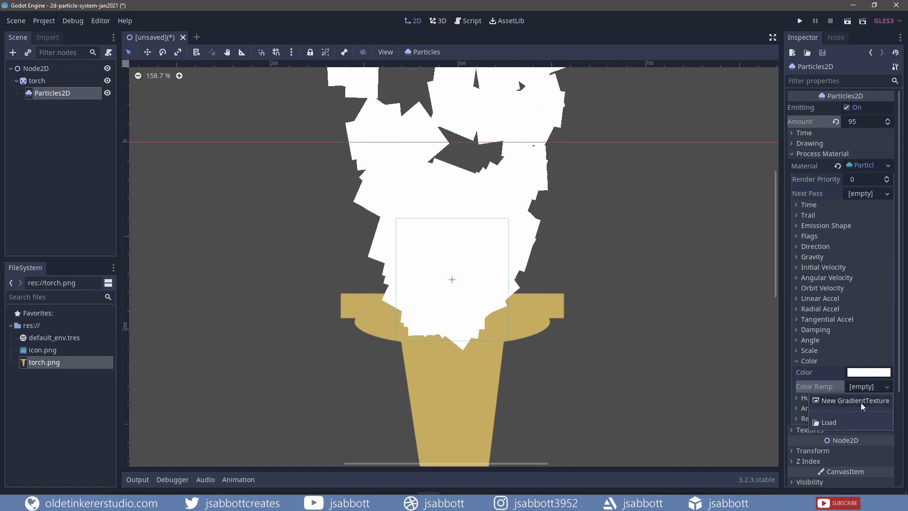
click(860, 402)
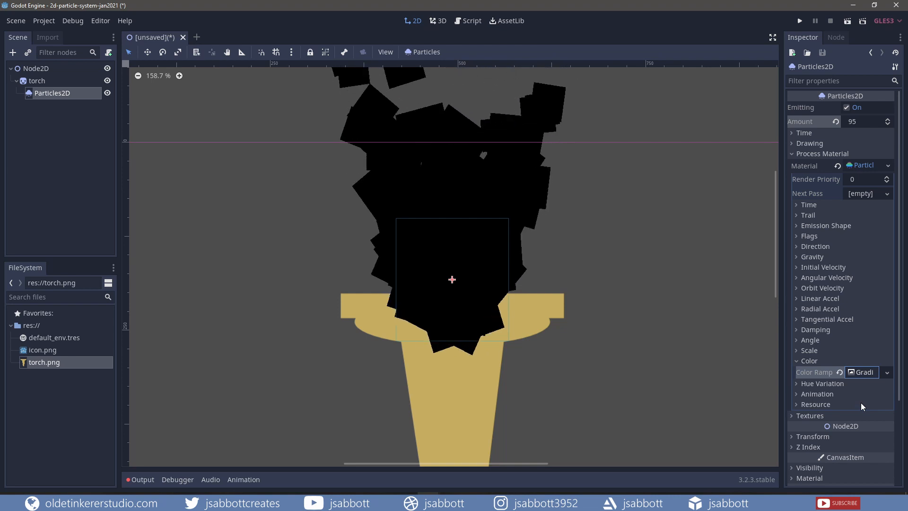
click(864, 373)
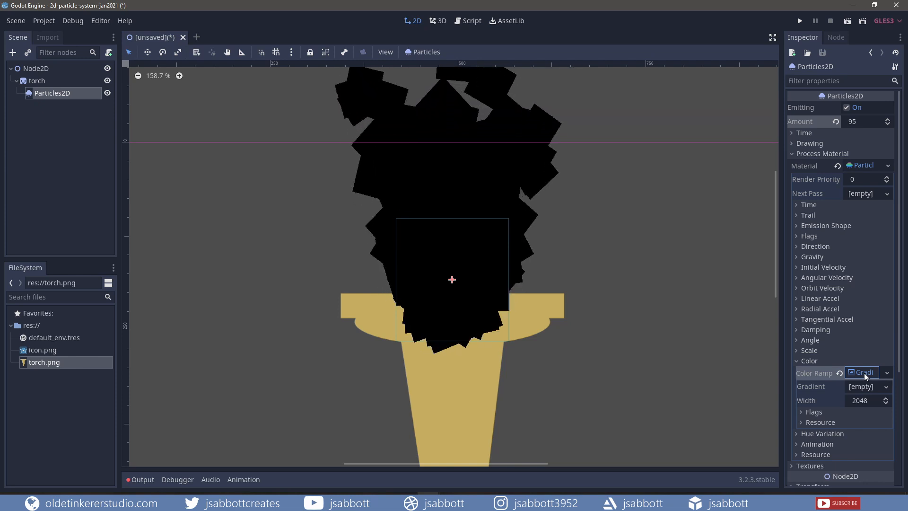
click(863, 387)
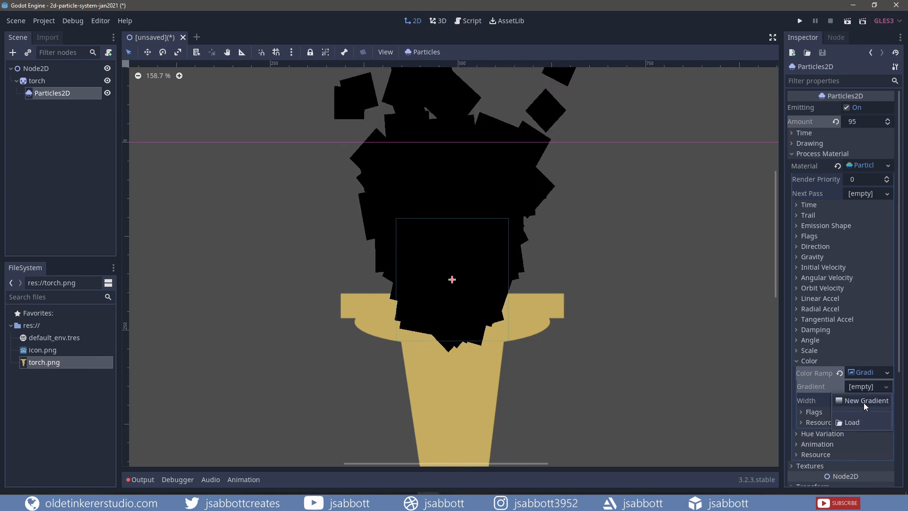
click(863, 402)
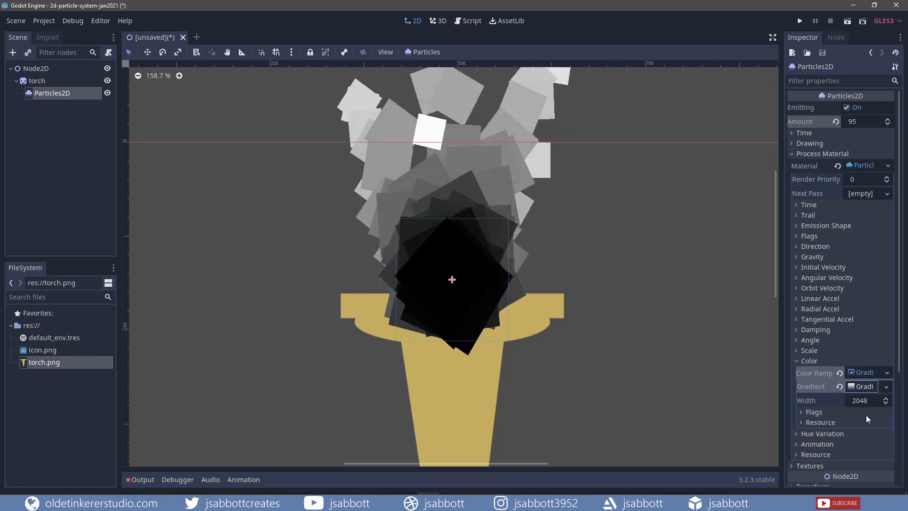
Set the start color of the color ramp gradient to white (ffffff)
click(849, 386)
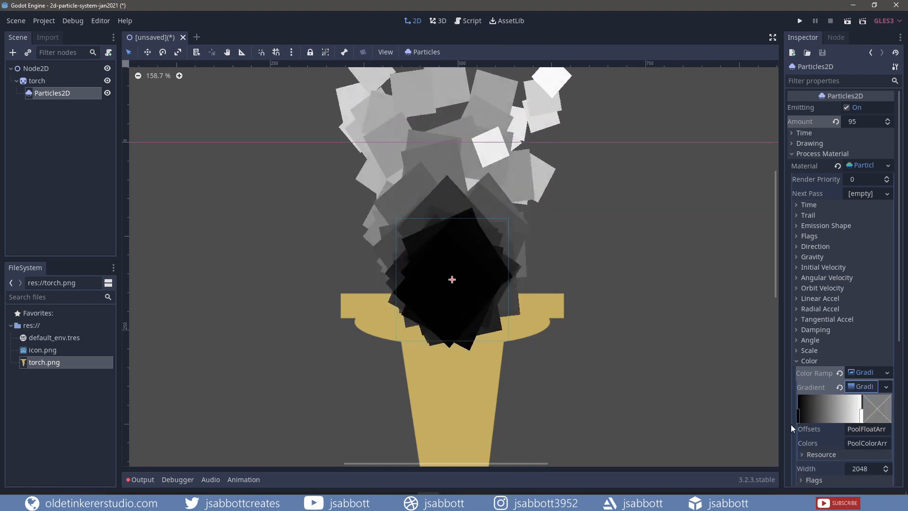
click(798, 414)
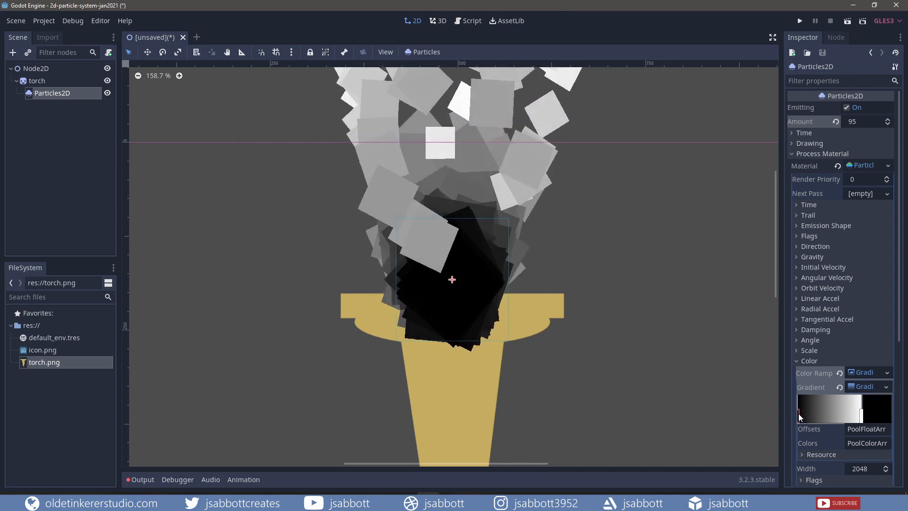
click(875, 411)
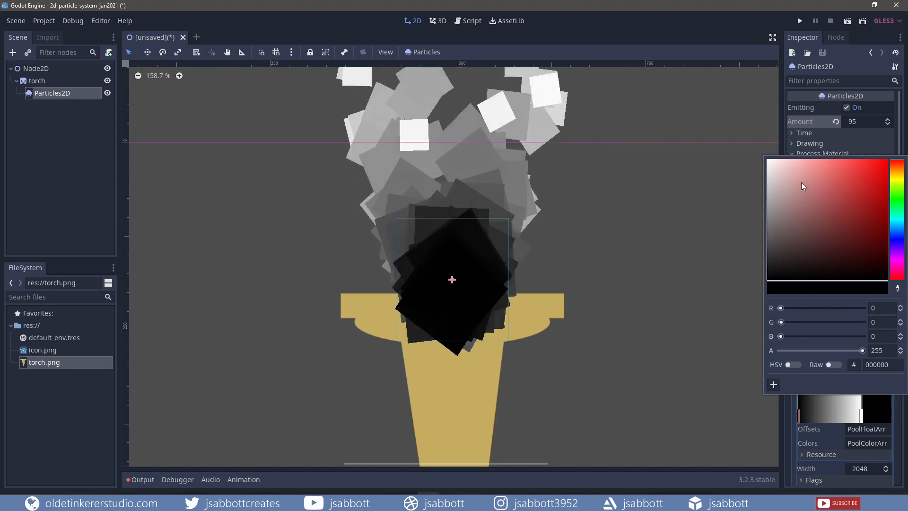
drag(801, 182, 767, 160)
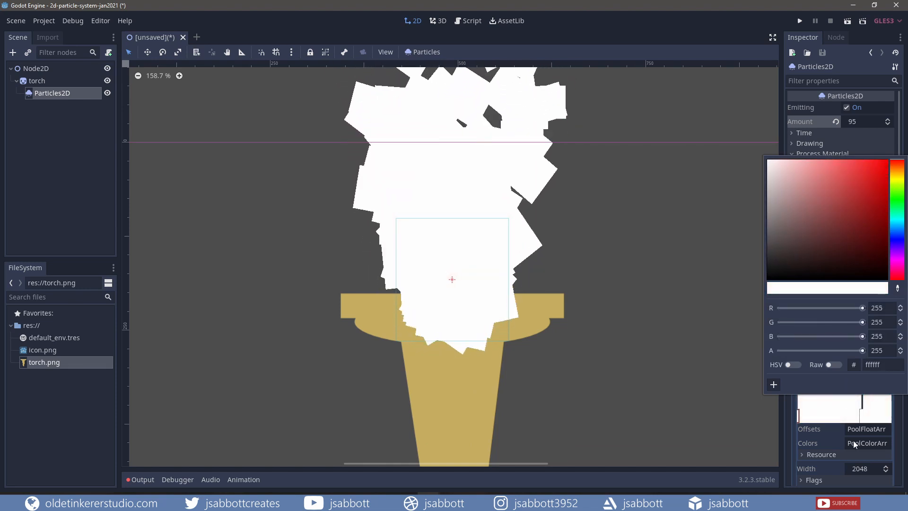
click(788, 452)
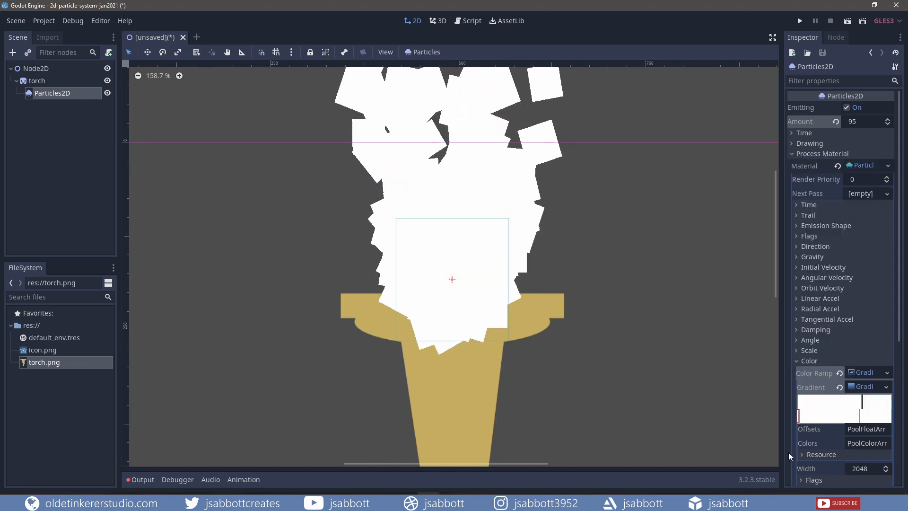
Set the end color of the color ramp gradient to red (da1c1c)
click(861, 420)
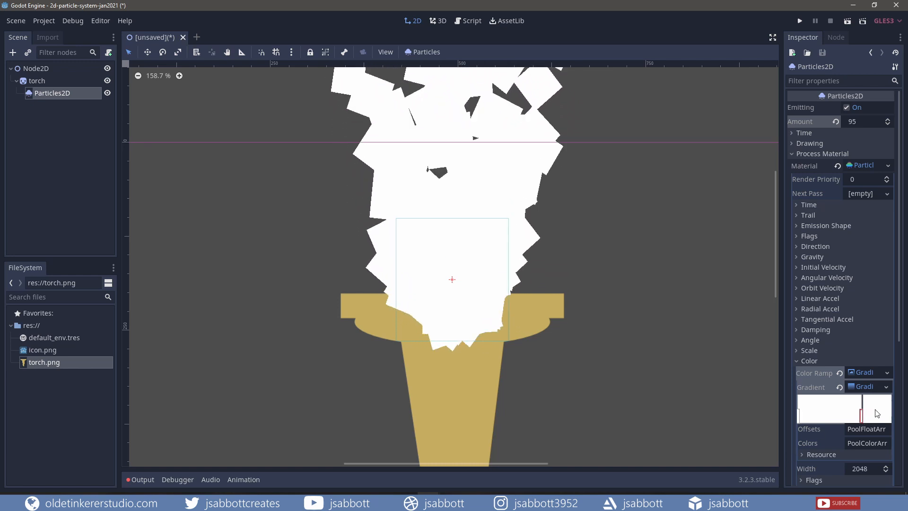
click(877, 413)
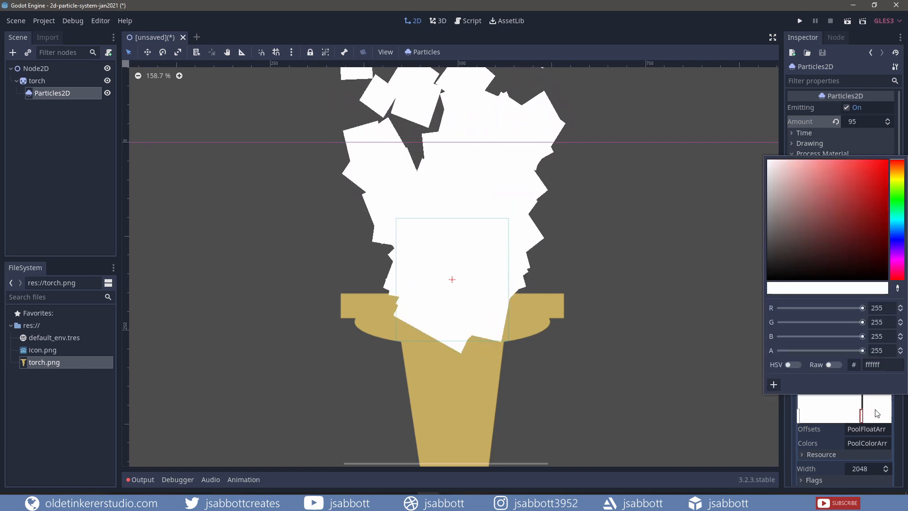
click(843, 203)
drag(855, 201, 873, 177)
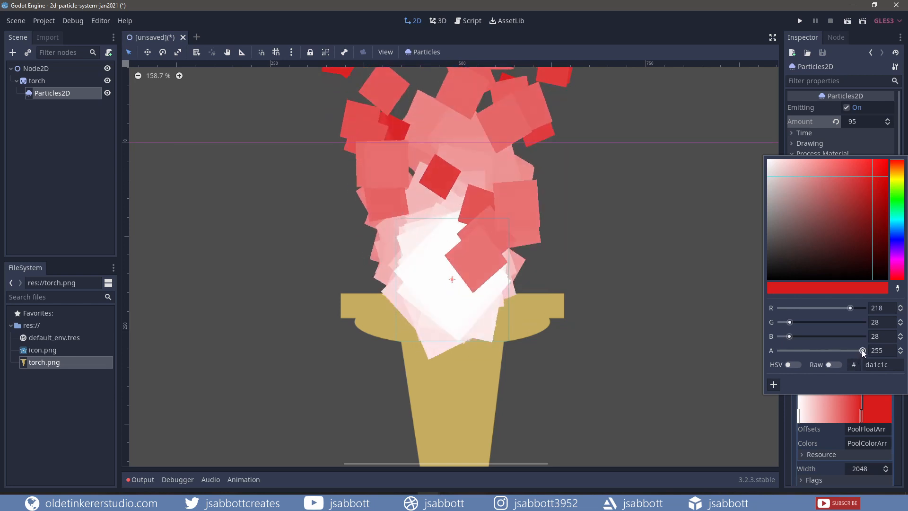
Lower the alpha of the color ramp gradient's red end color to 130
drag(863, 351, 823, 351)
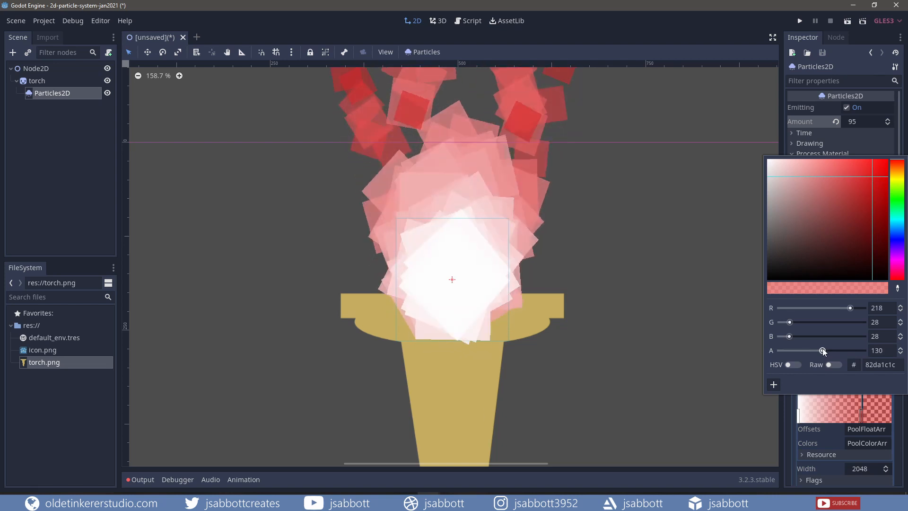
click(790, 433)
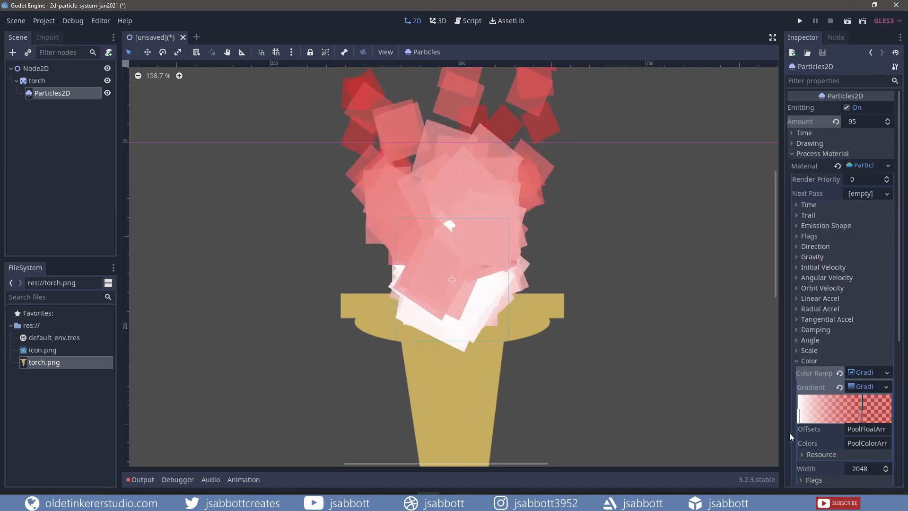
Add a gradient point midway between the white and red stops and set its color to semi-transparent orange (c2da8553)
click(829, 421)
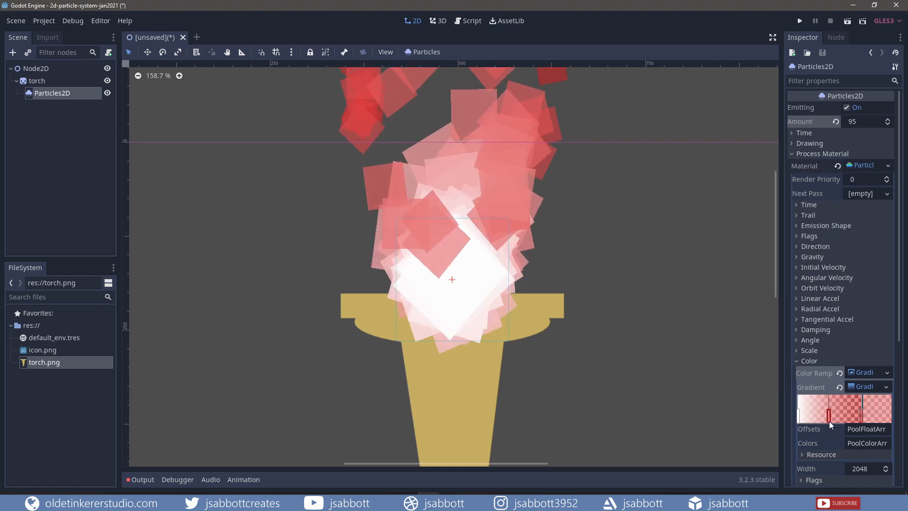
click(882, 402)
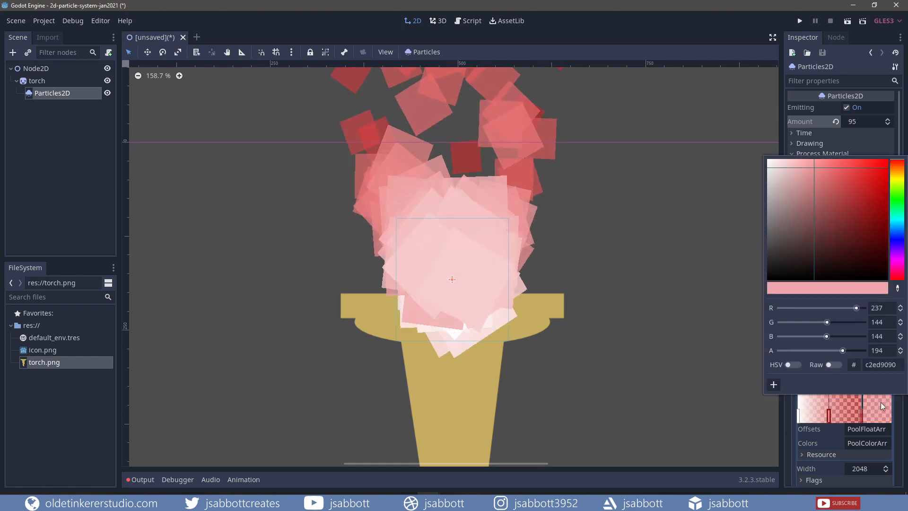
drag(897, 164, 897, 171)
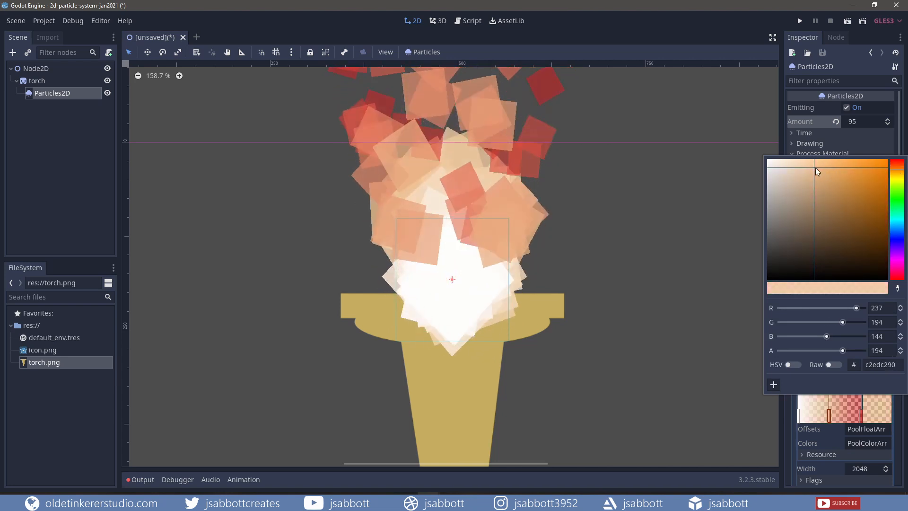
drag(815, 167, 841, 177)
click(897, 169)
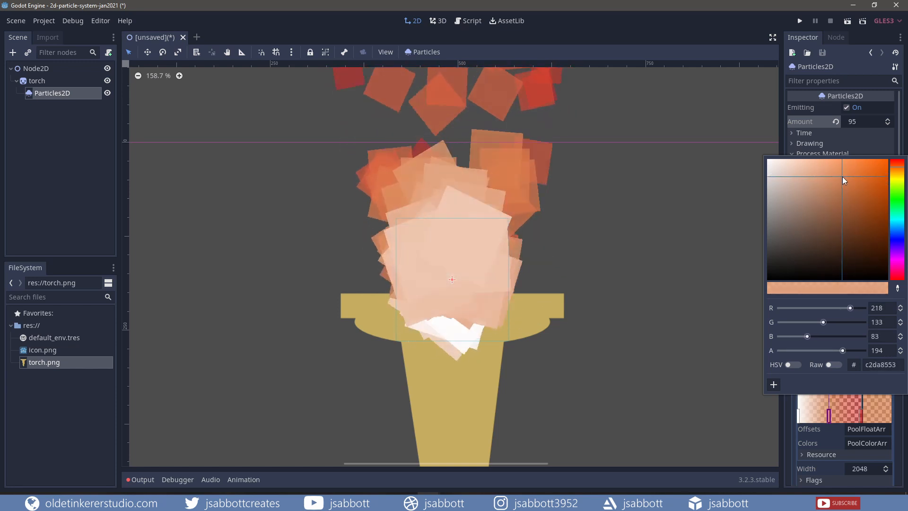
click(790, 421)
Enable Show Behind Parent in the Particles2D node's visibility settings so the flame draws behind the torch
scroll(800, 363, down, 5)
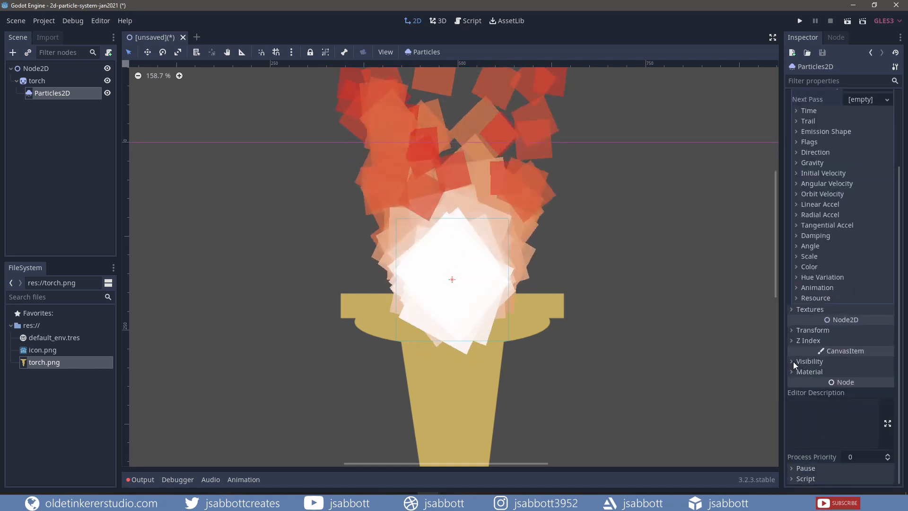
click(793, 362)
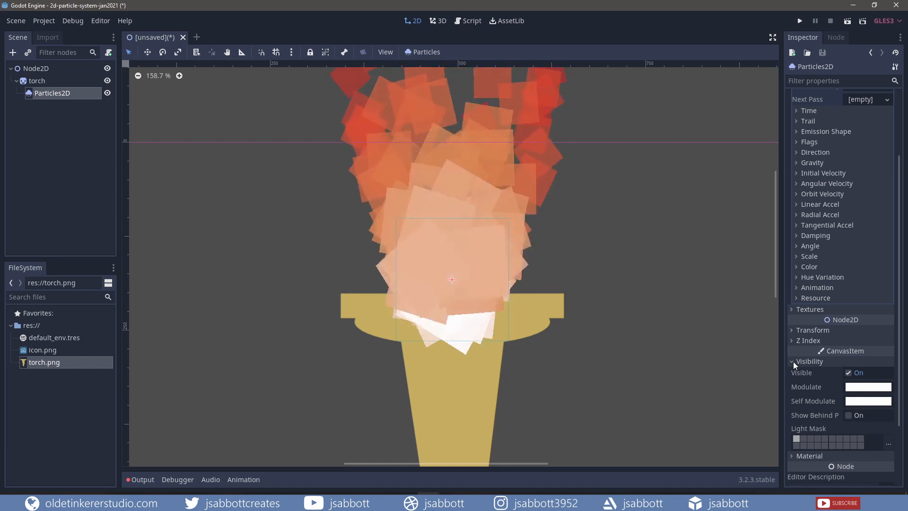
click(848, 415)
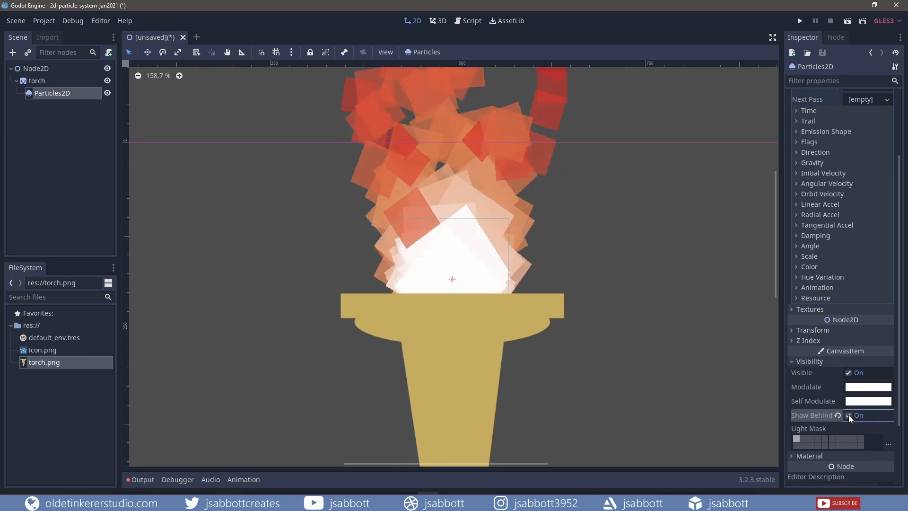